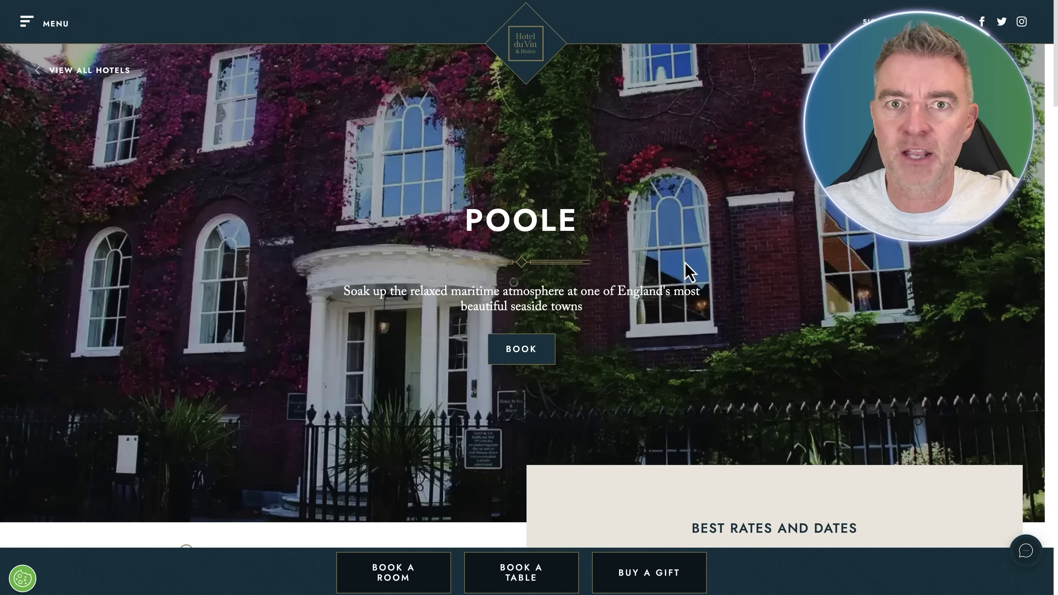
- Scroll through the Hotel du Vin Poole page and exit full screen to reveal the address bar
scroll(689, 272, down, 5)
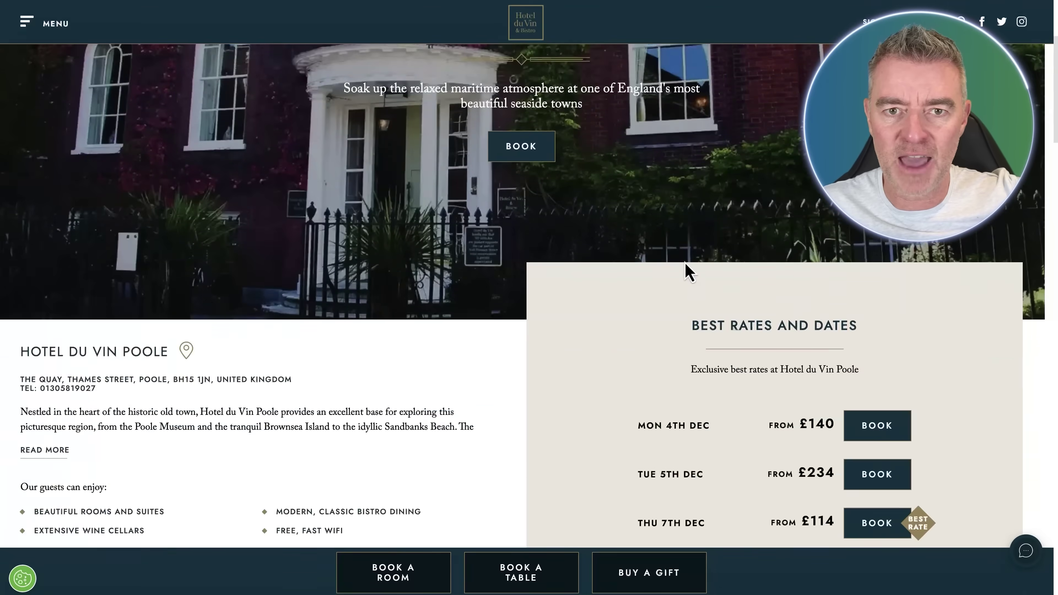
scroll(689, 271, down, 20)
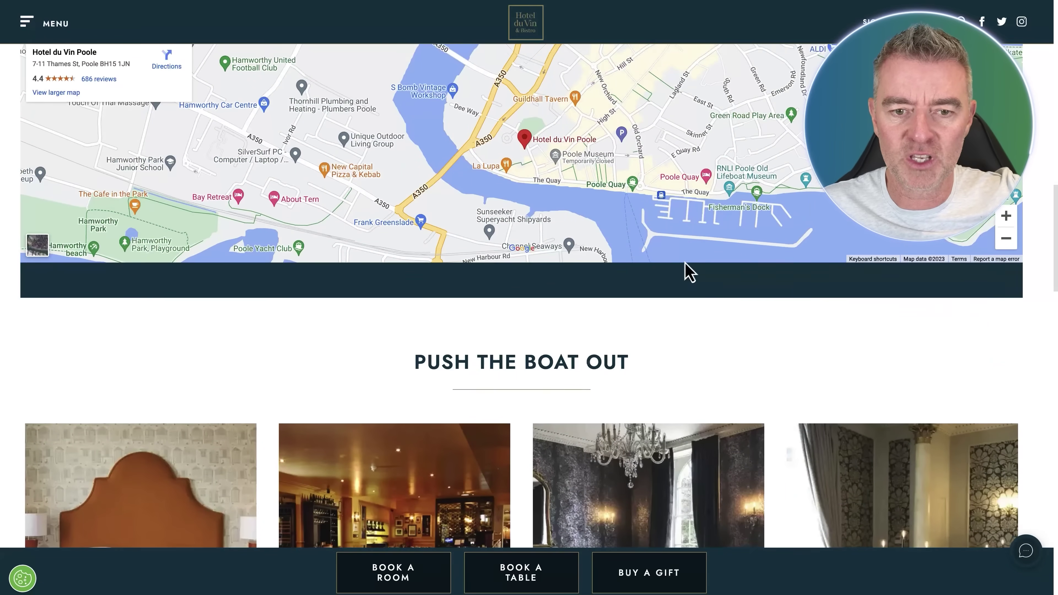
scroll(689, 272, down, 6)
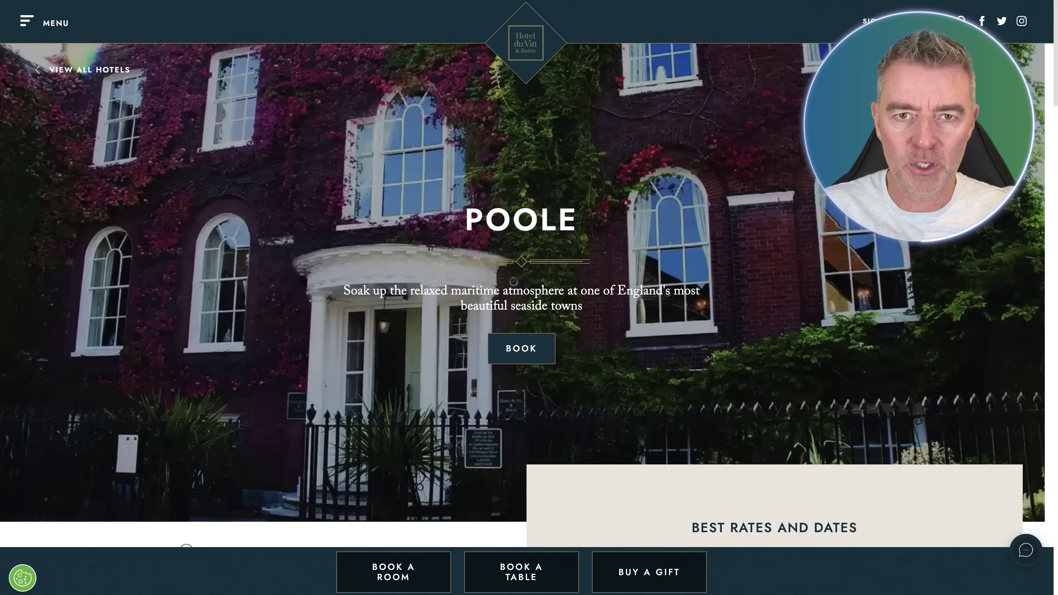
key(super+shift+f)
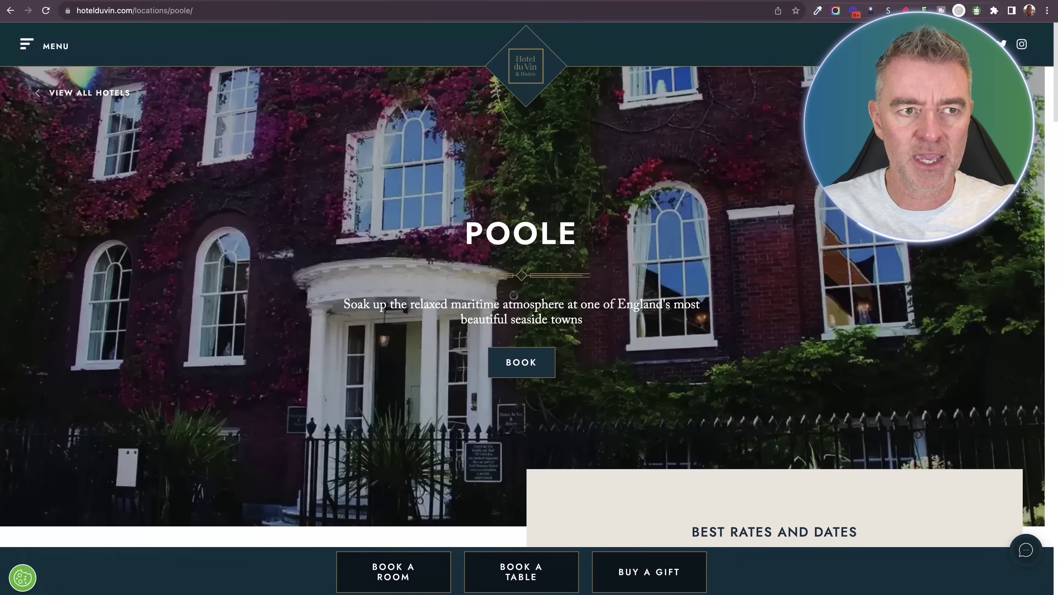
- Copy the Poole page URL, then create a public bot named 'Hotel Du Vin Poole'
click(205, 13)
key(super+c)
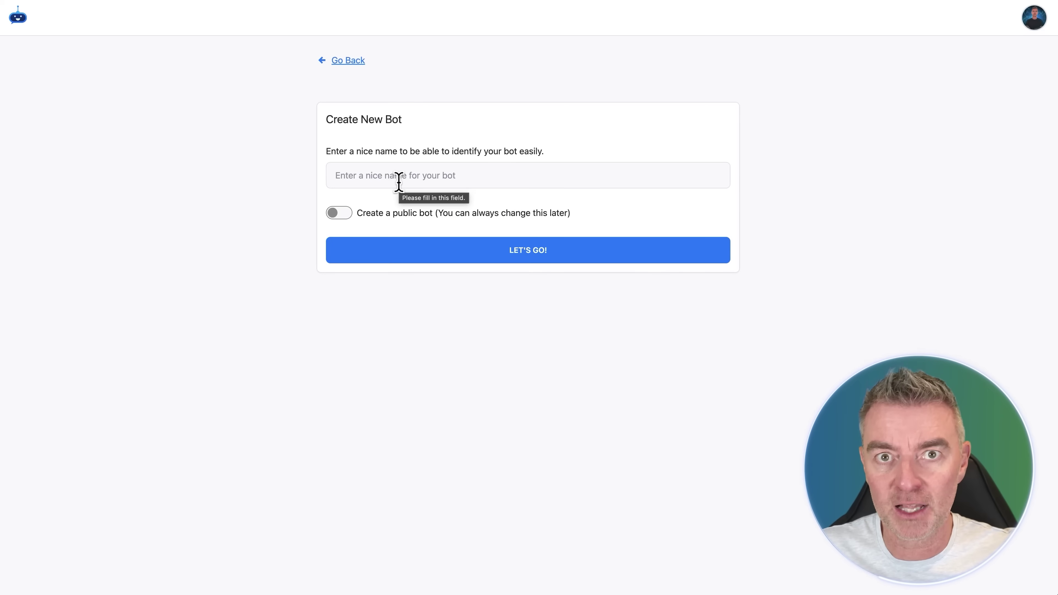
click(399, 181)
text(Hotel )
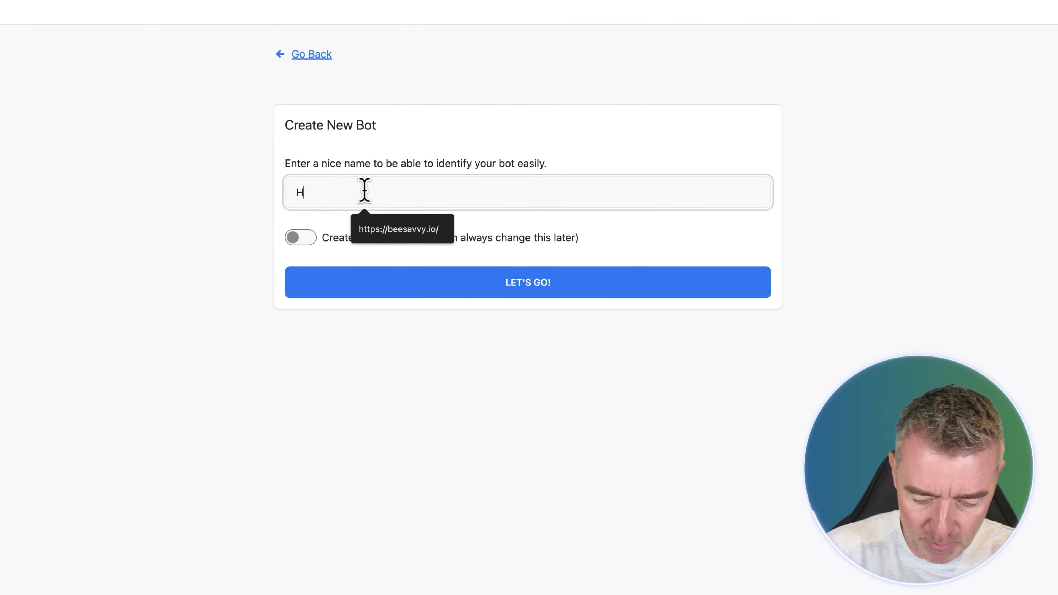
text(Du Vin Poole)
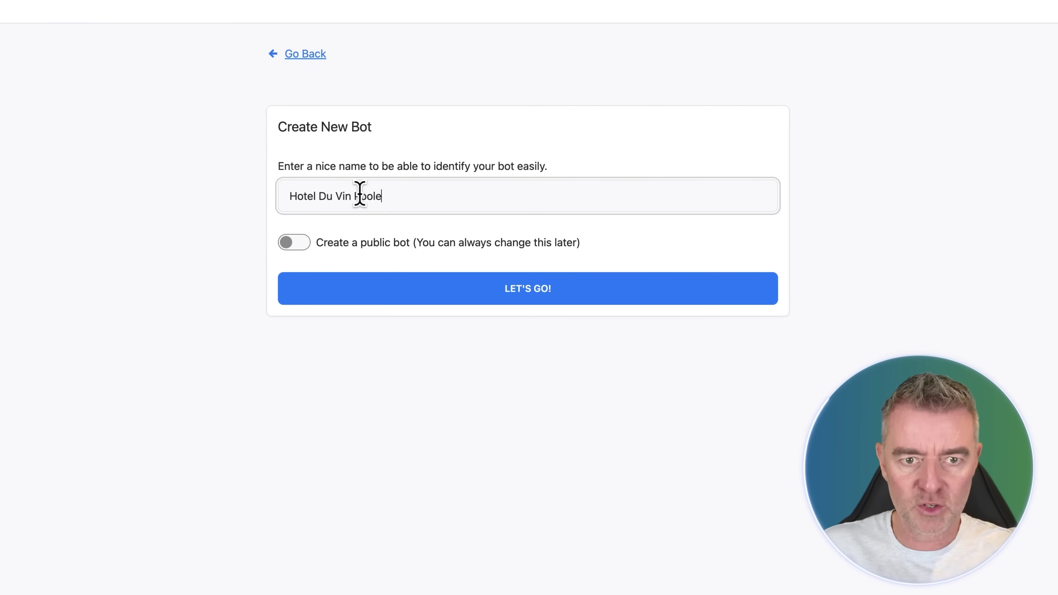
click(294, 247)
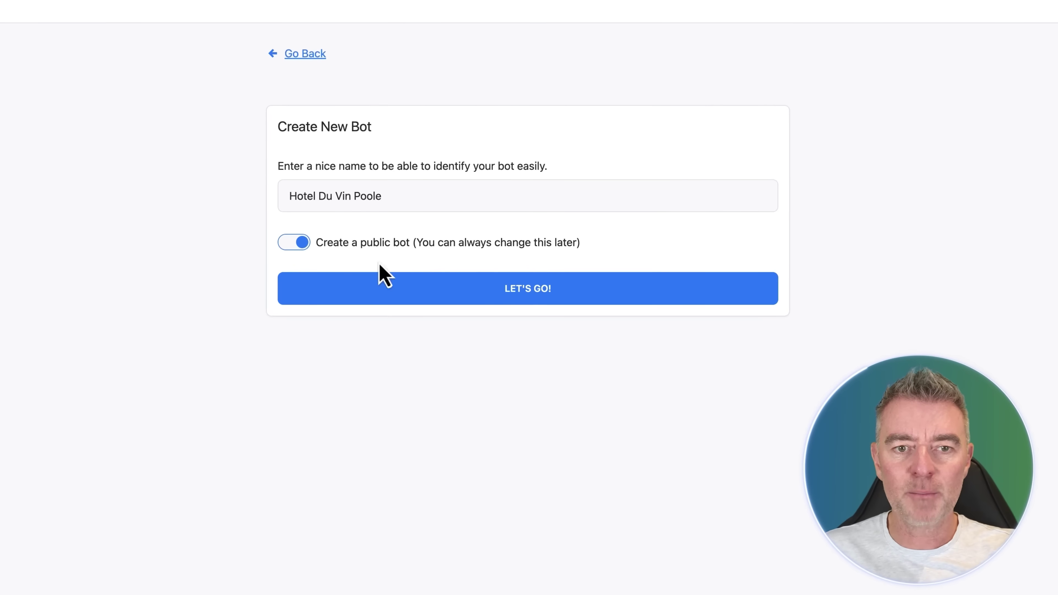
click(535, 289)
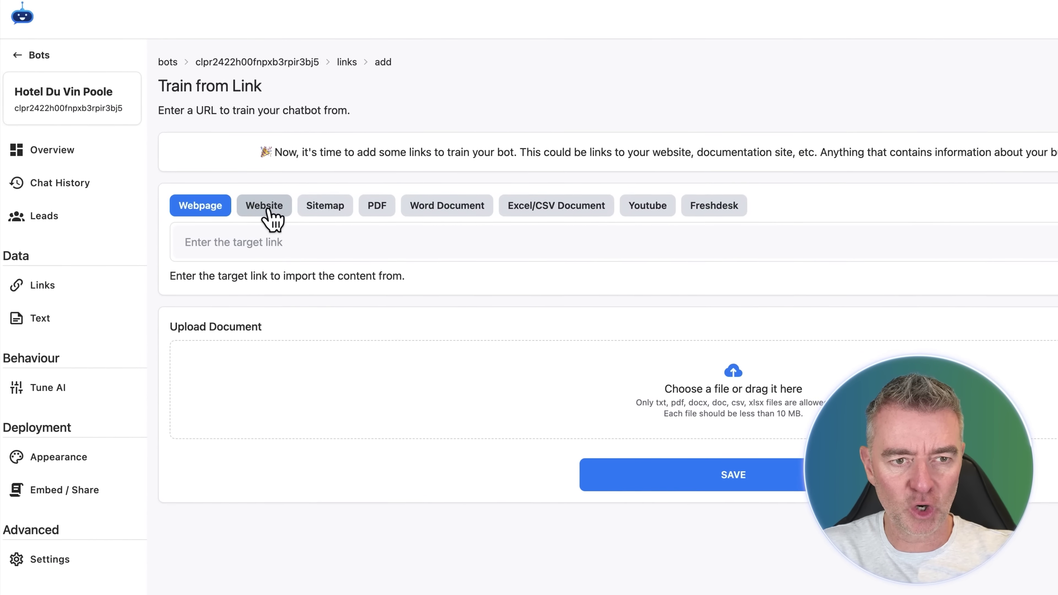
- Crawl the Poole URL as a Website source, keep all found links, and save them
click(268, 207)
click(278, 241)
key(super+v)
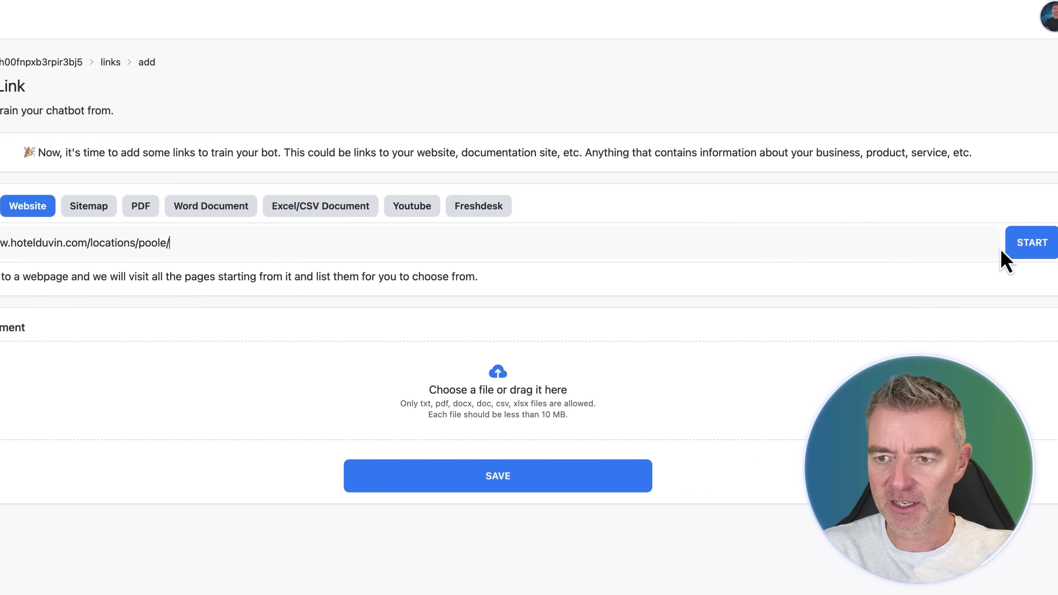
click(1012, 246)
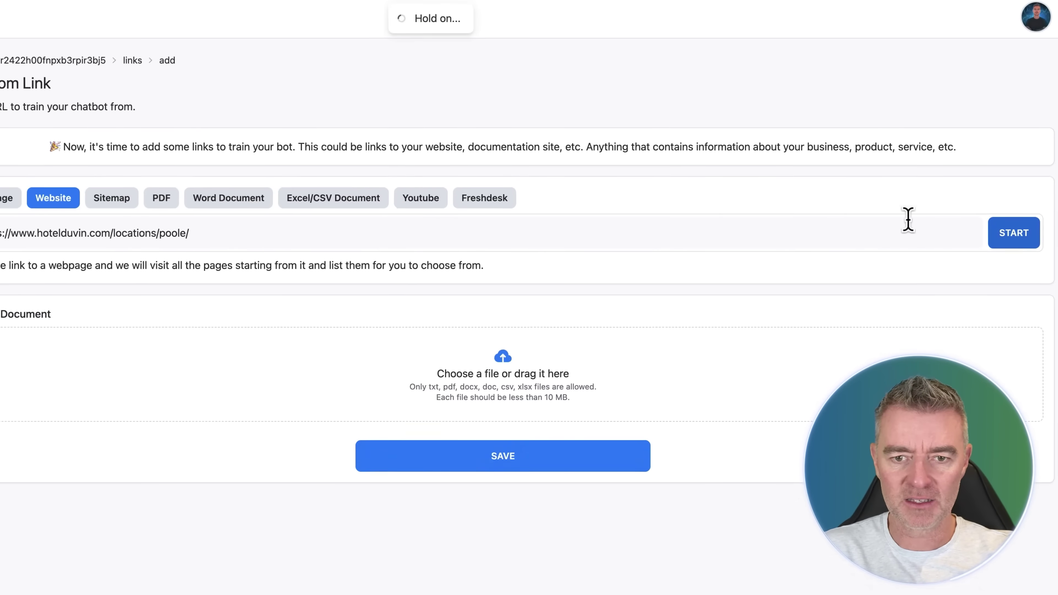
scroll(523, 421, down, 5)
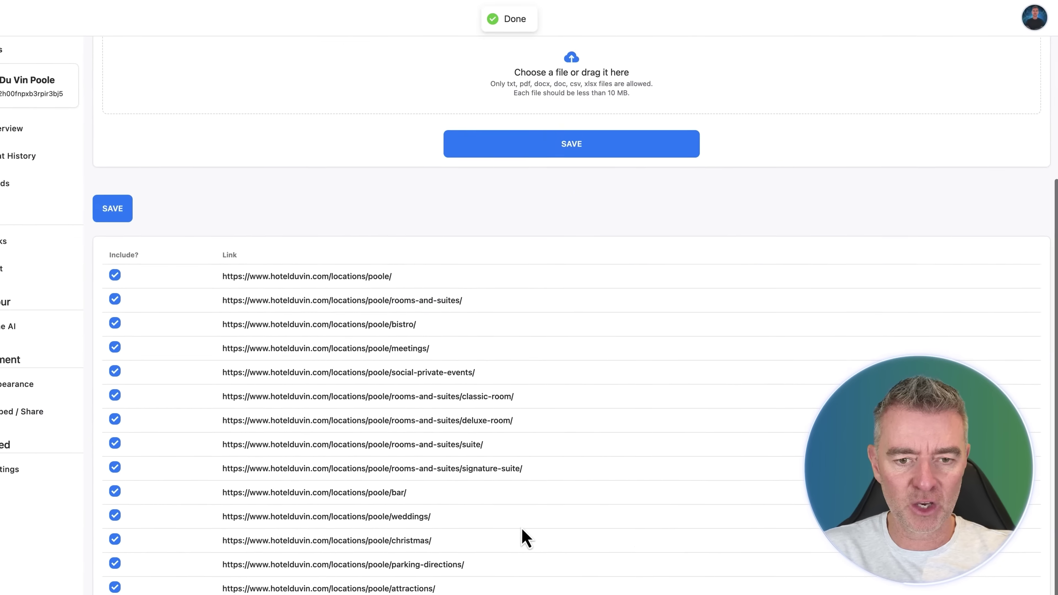
drag(458, 569, 280, 359)
drag(240, 312, 240, 243)
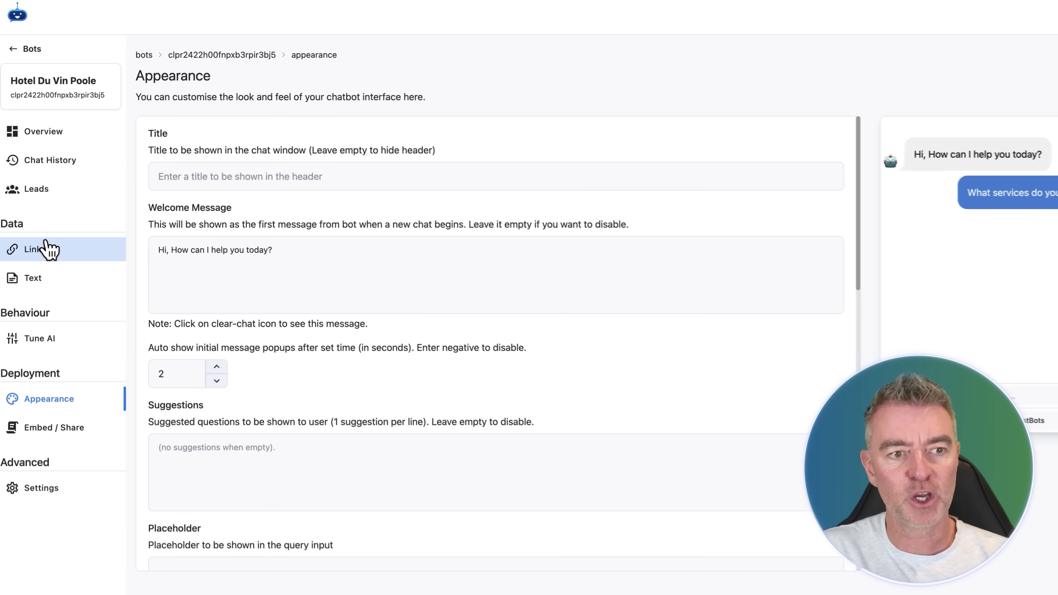
click(34, 234)
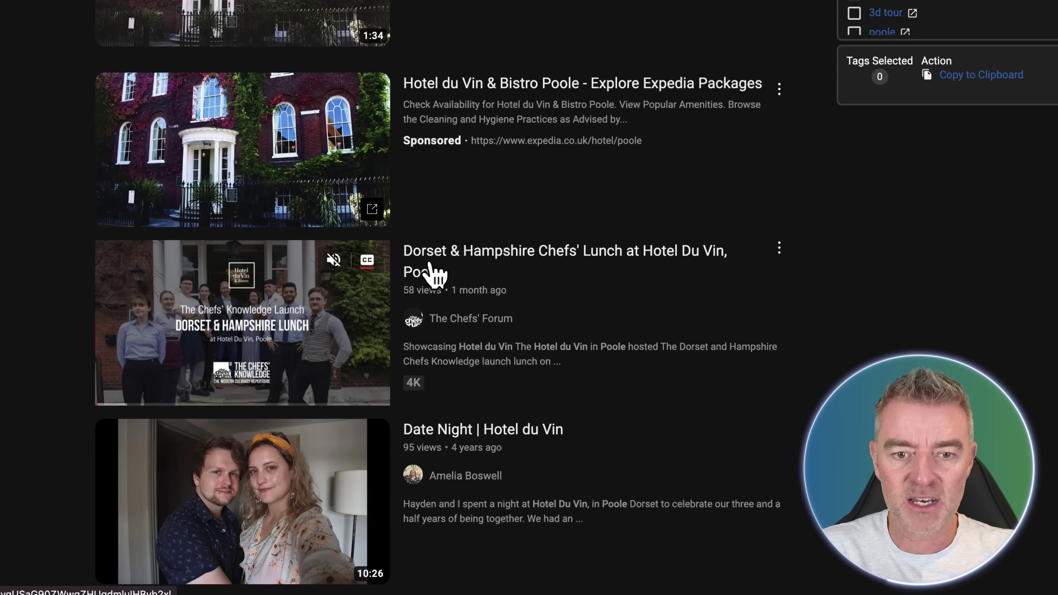
- Open the Dorset & Hampshire Chefs' Lunch at Hotel Du Vin, Poole video and copy its share link
click(431, 277)
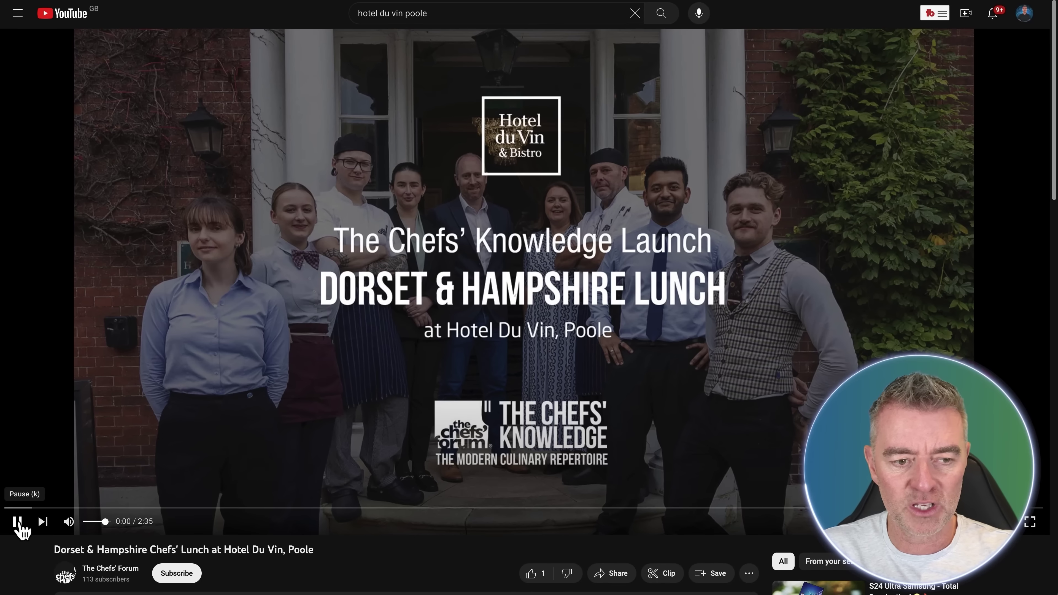
scroll(511, 379, down, 3)
click(612, 459)
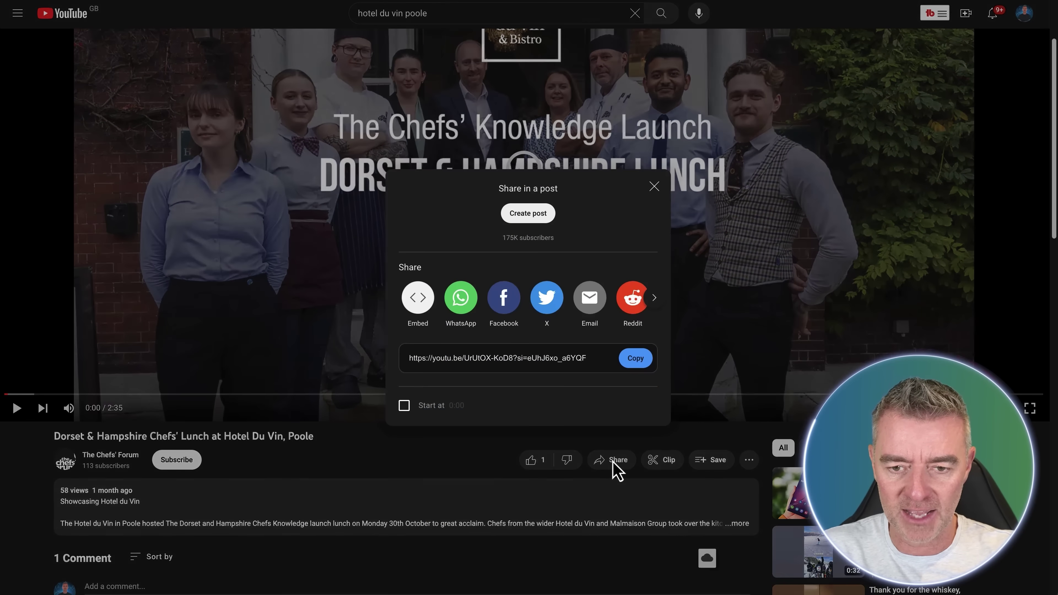
click(636, 358)
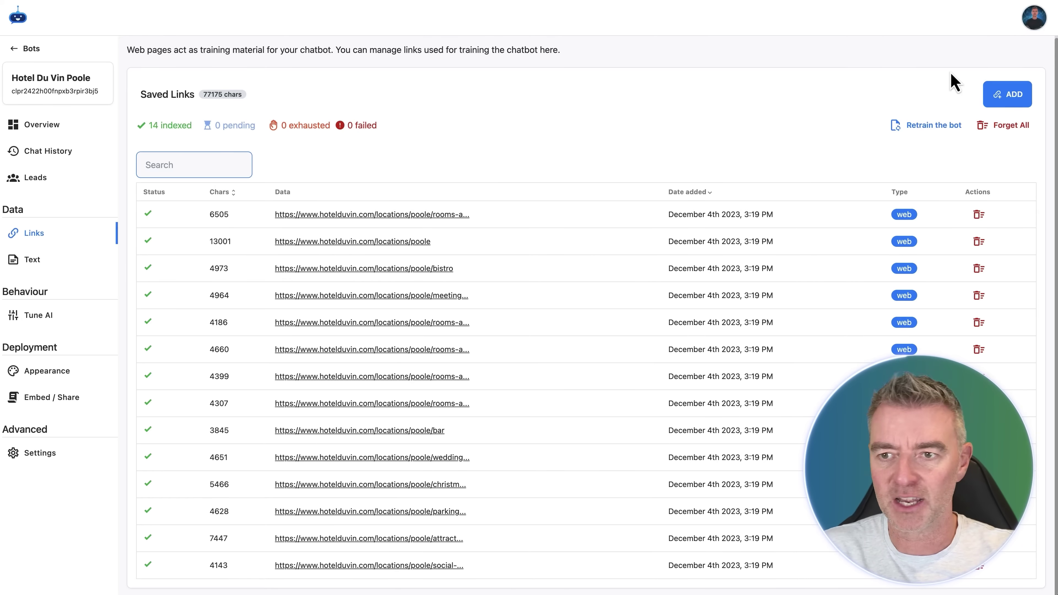
- Add the Chefs' Lunch video URL as a YouTube training source, then view the bot Overview
click(1007, 95)
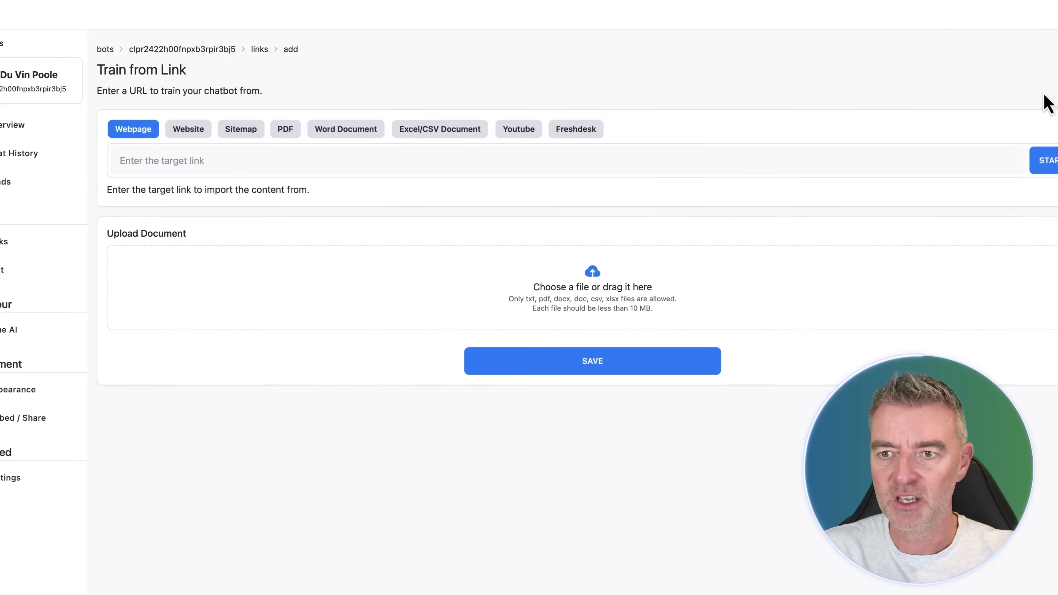
click(507, 128)
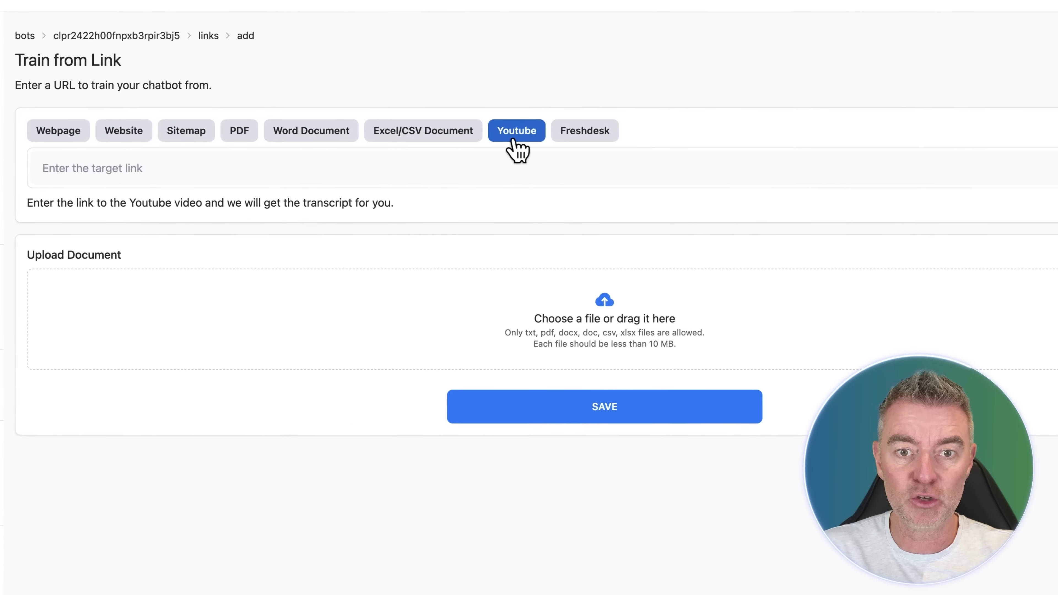
click(498, 155)
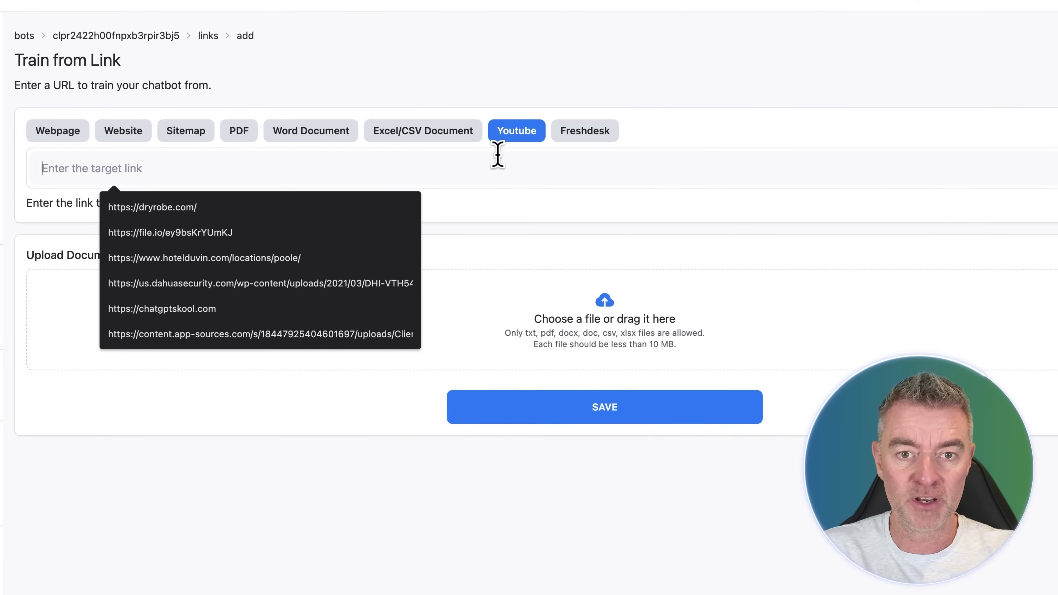
key(super+v)
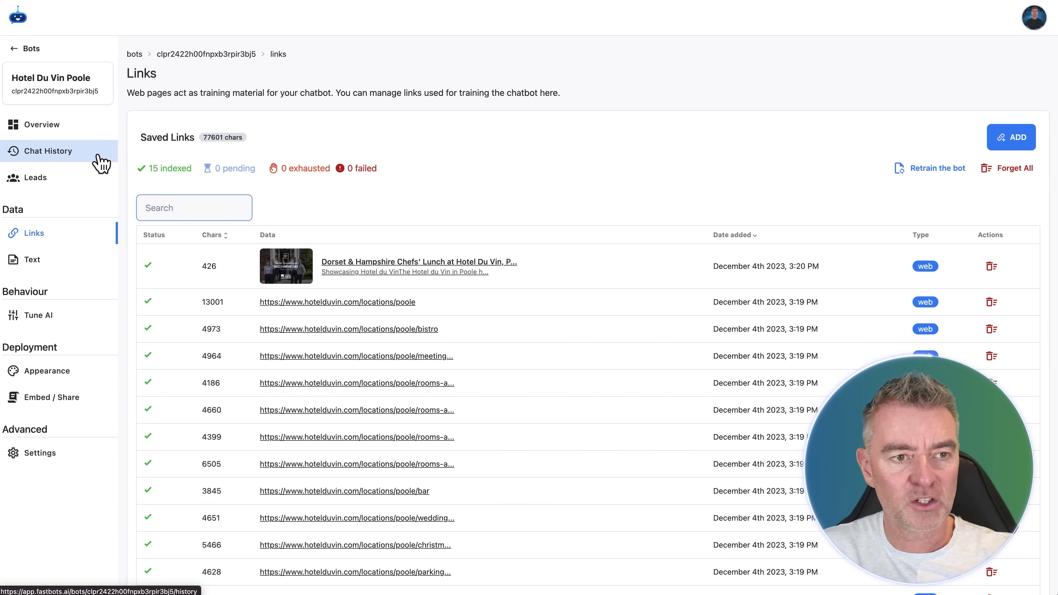
click(62, 133)
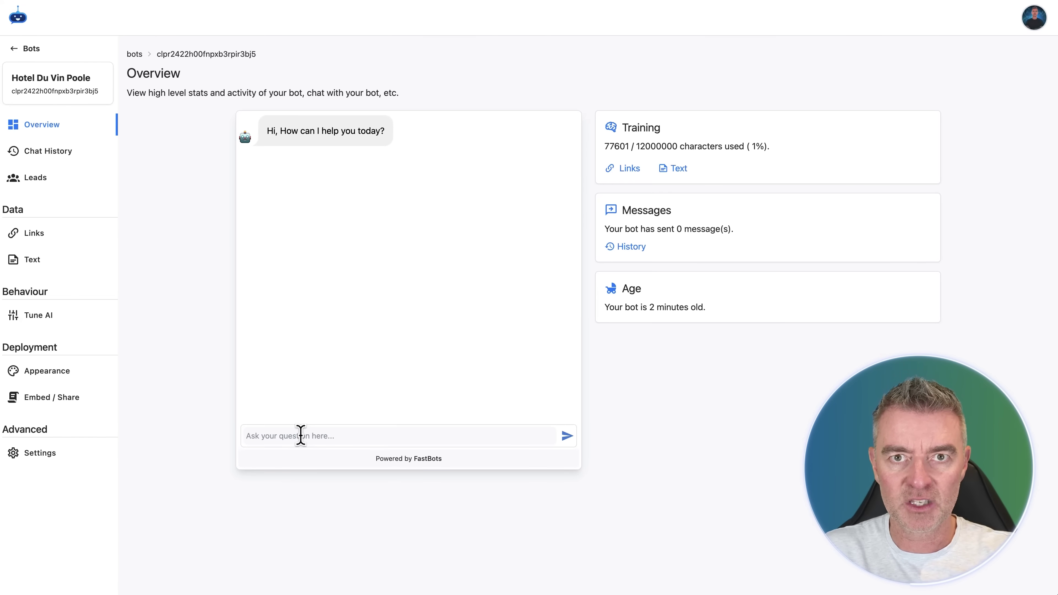
- Ask the test chat 'Can you tell me more about your restaurant?' and highlight the reply
click(301, 435)
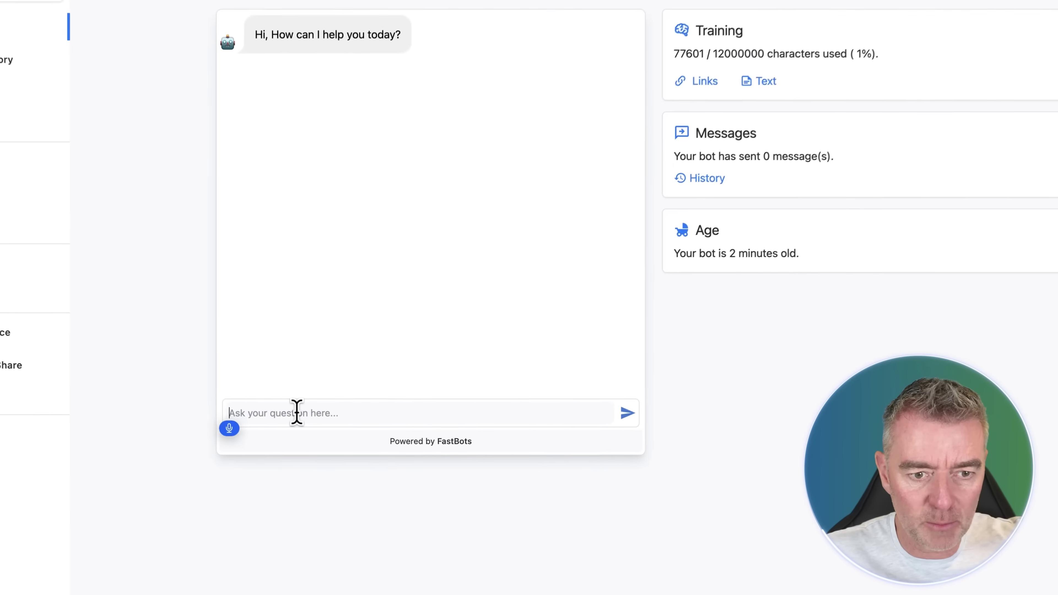
text(Can you tell)
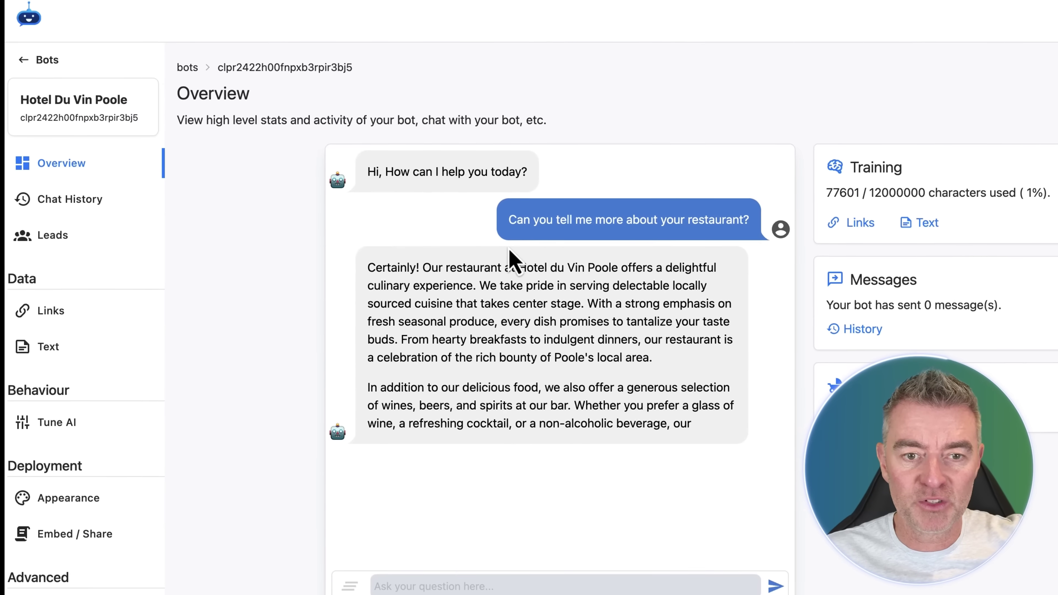
drag(422, 268, 488, 265)
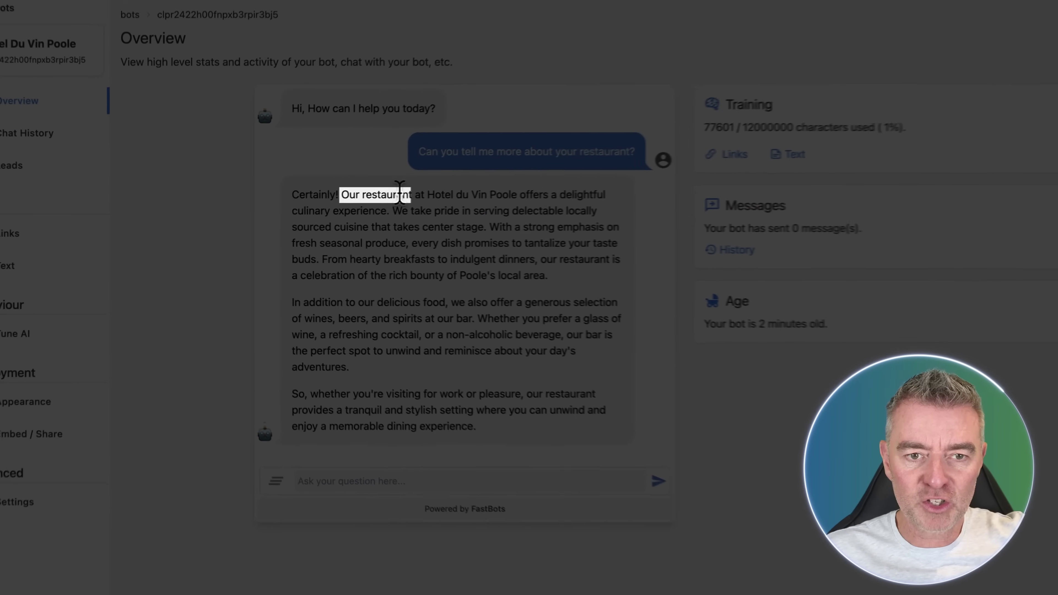
drag(400, 194, 606, 194)
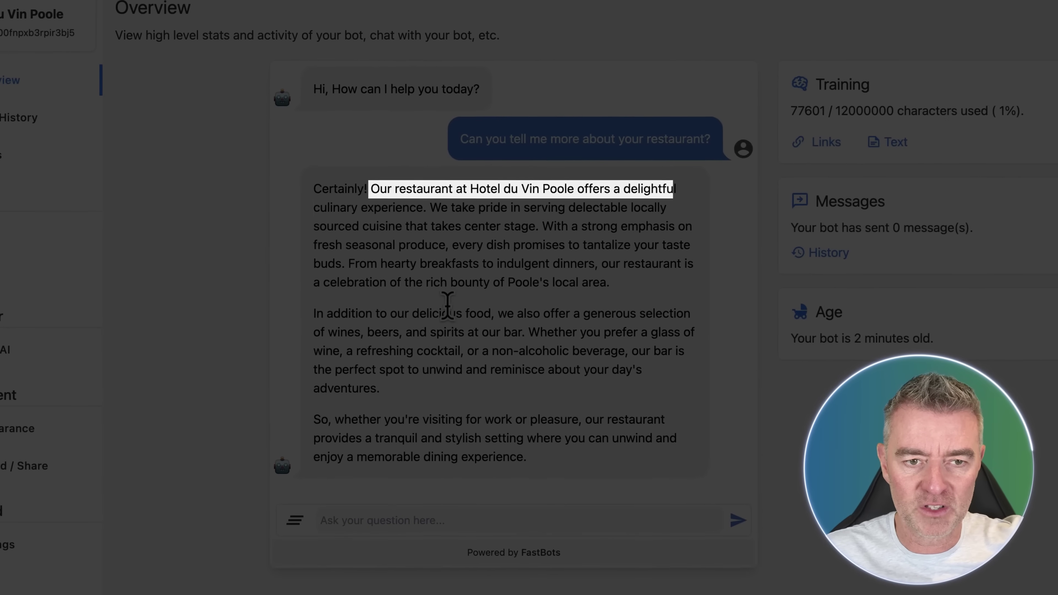
drag(446, 304, 439, 225)
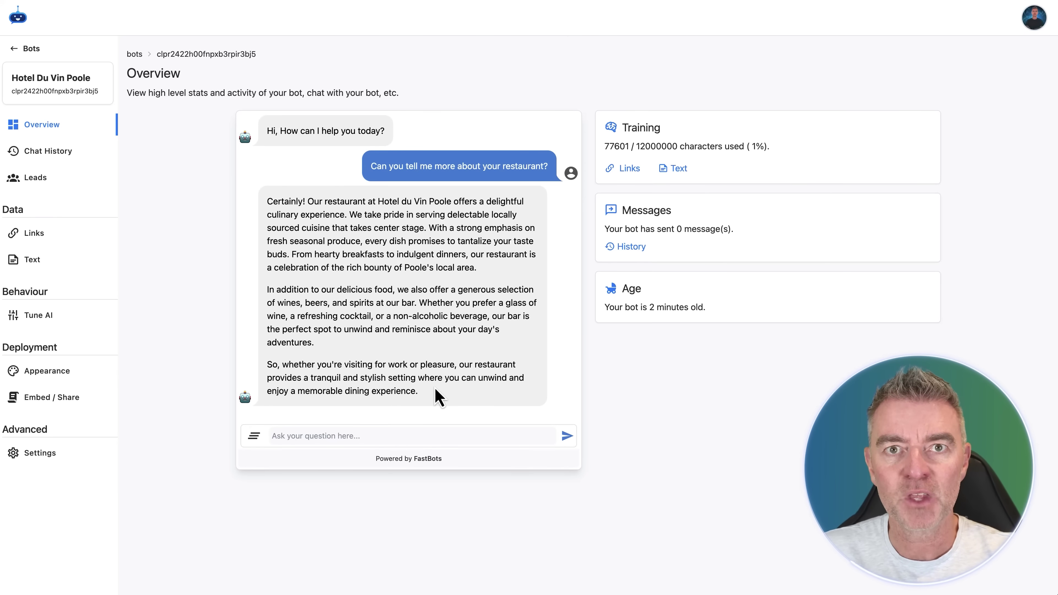
- Copy the bot's share link and load it in a new browser tab
click(46, 398)
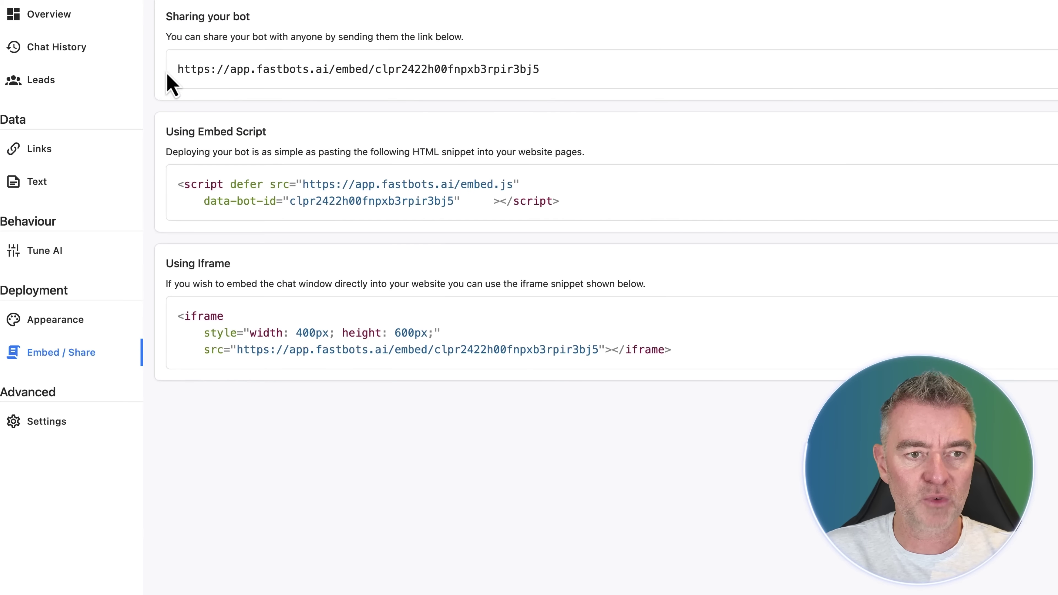
click(1032, 168)
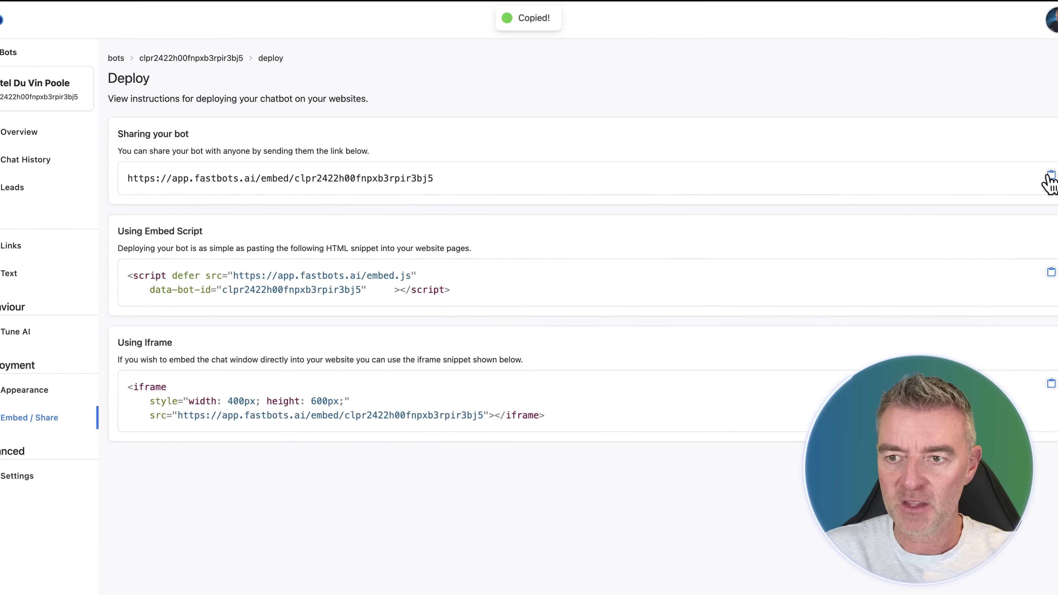
key(super+t)
key(super+v)
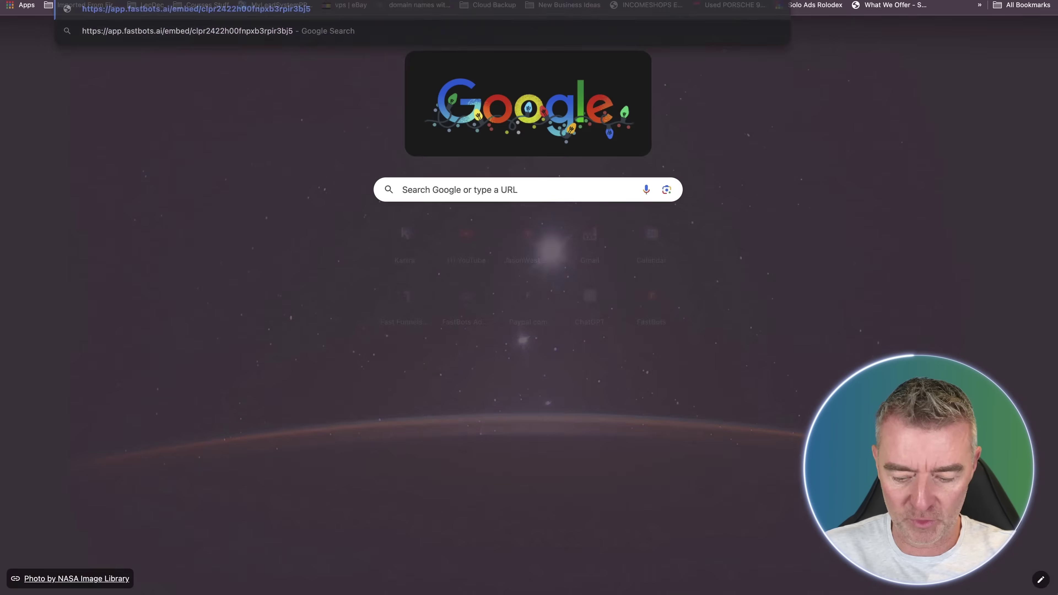
key(Return)
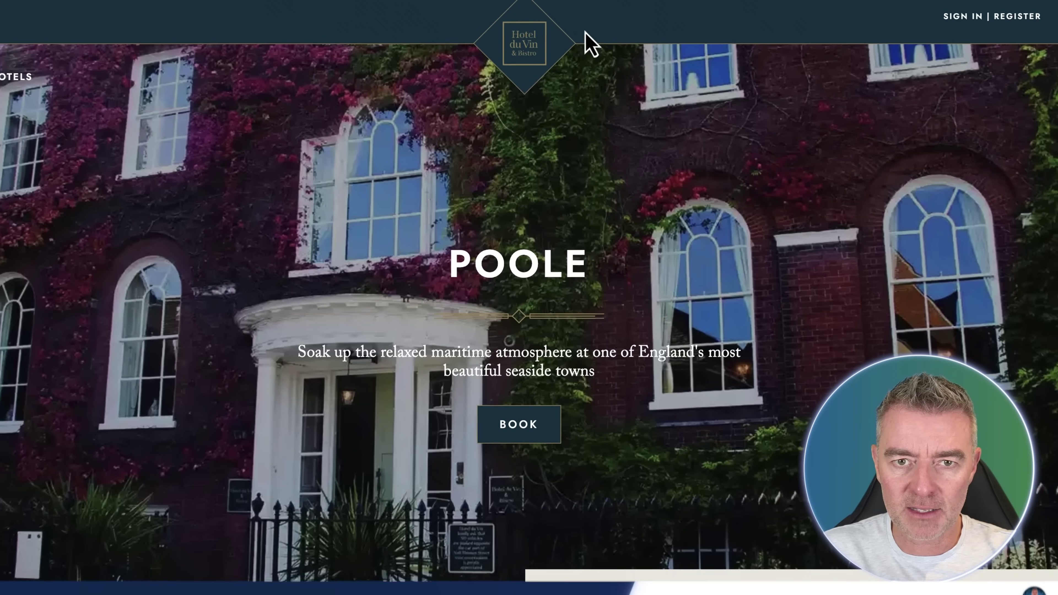
- Save the Hotel du Vin logo as hdvlogo.png on the Desktop and start the page colour picker
right_click(529, 47)
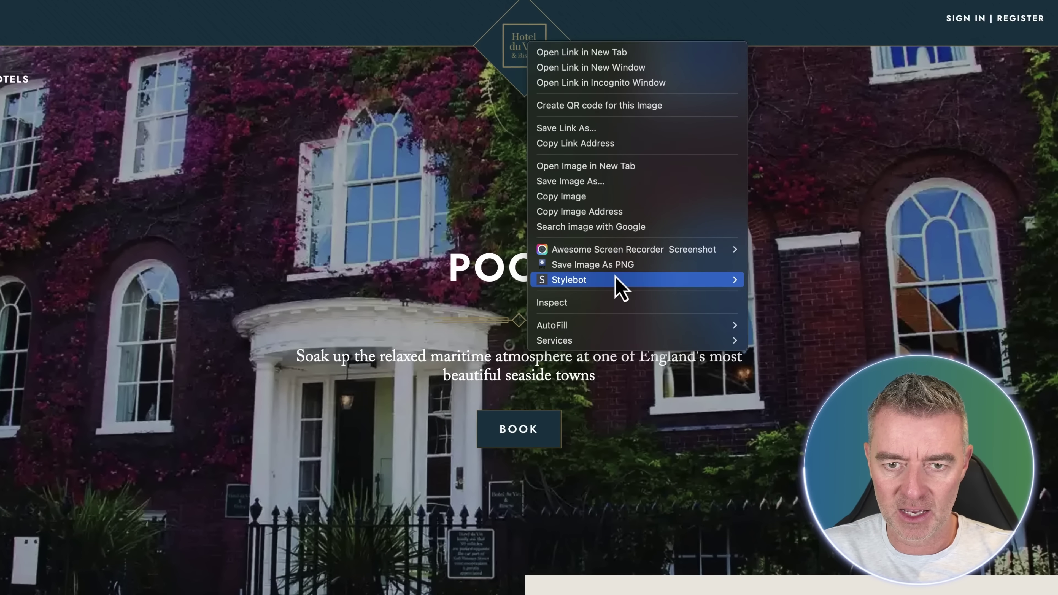
click(617, 267)
click(574, 198)
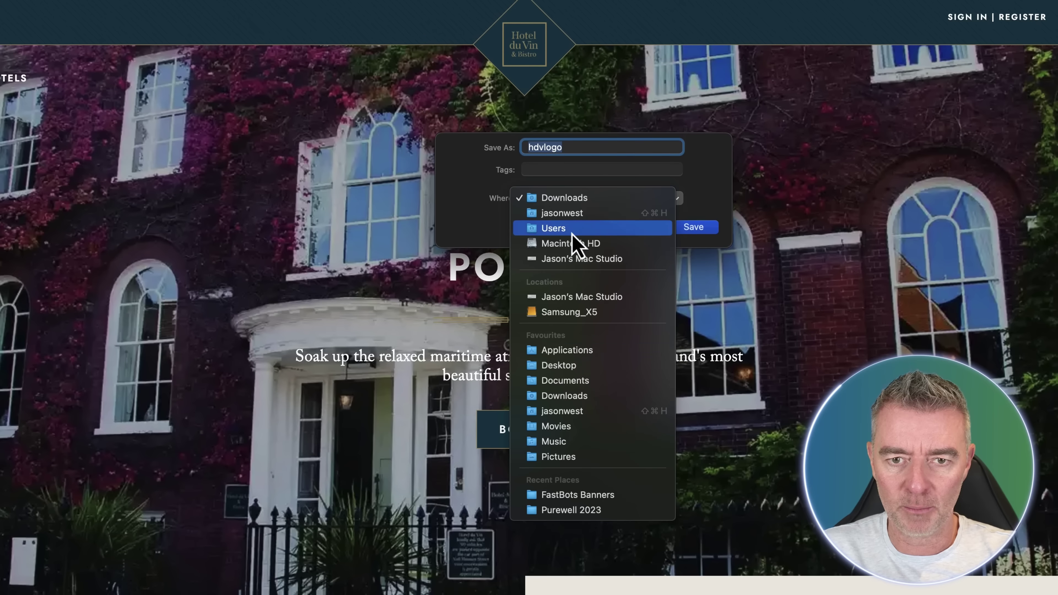
click(579, 373)
click(694, 227)
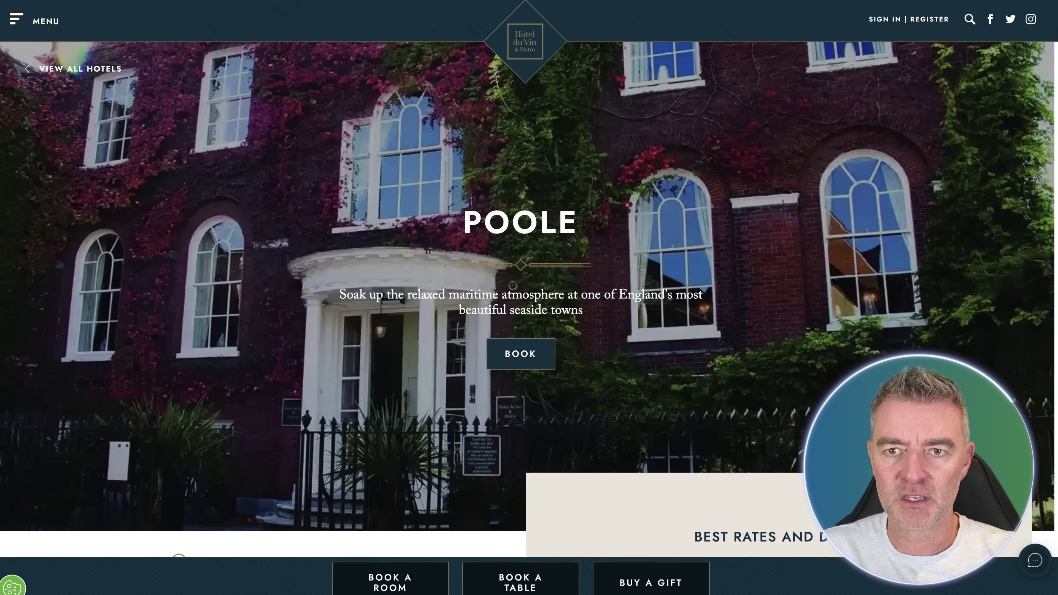
click(793, 2)
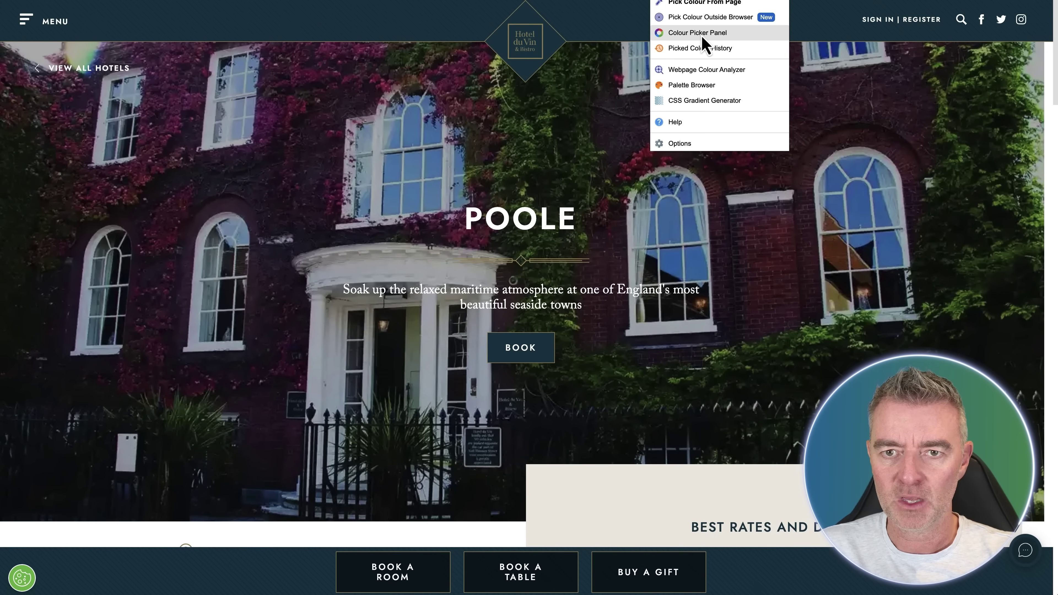
click(694, 4)
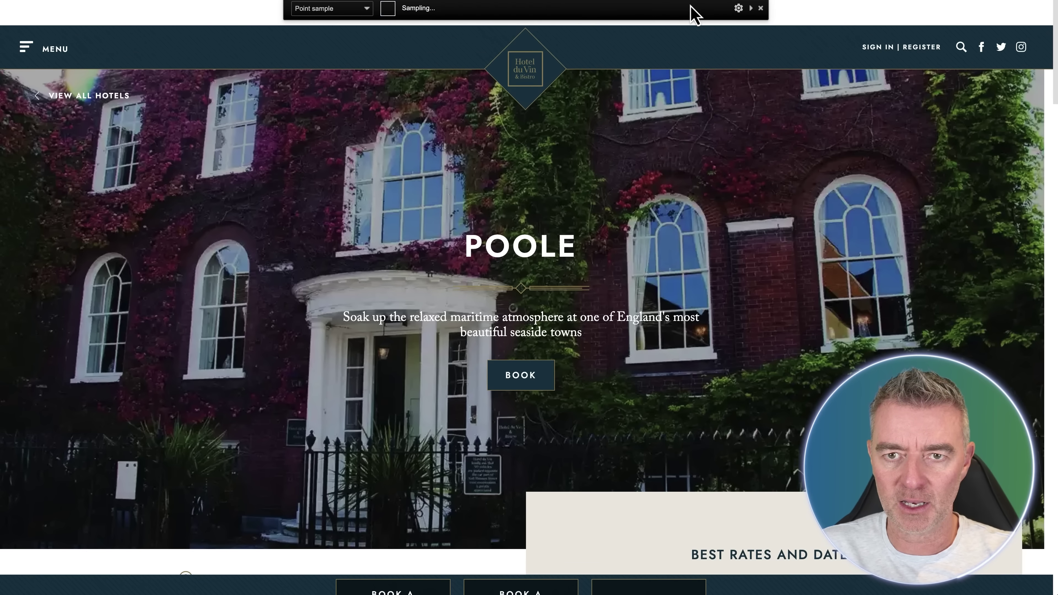
- Sample the header colour #01404F and title the chat window 'Hotel Du Vin - Poole Support'
click(584, 43)
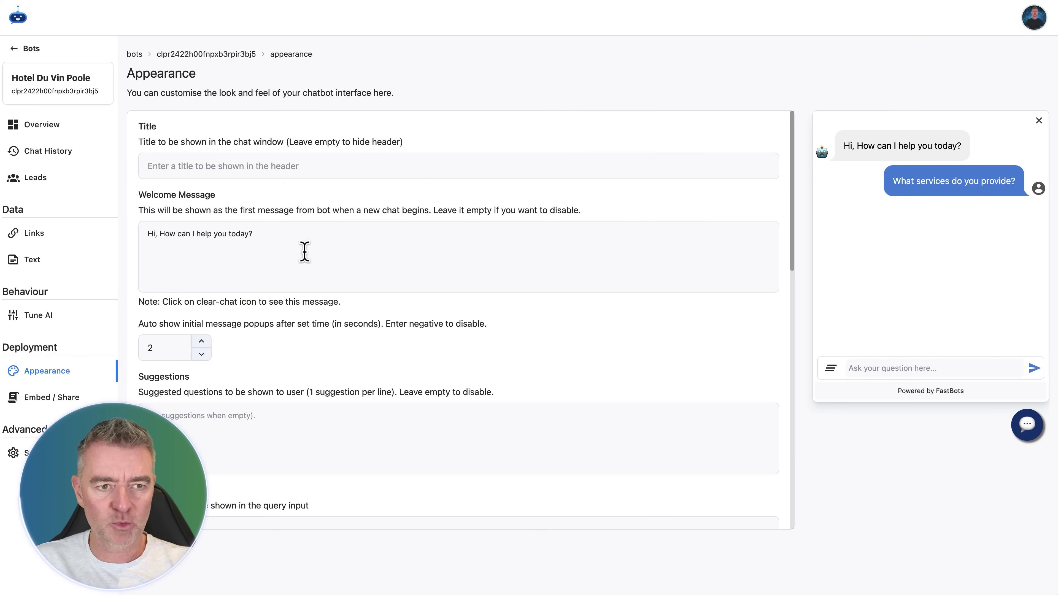
click(225, 159)
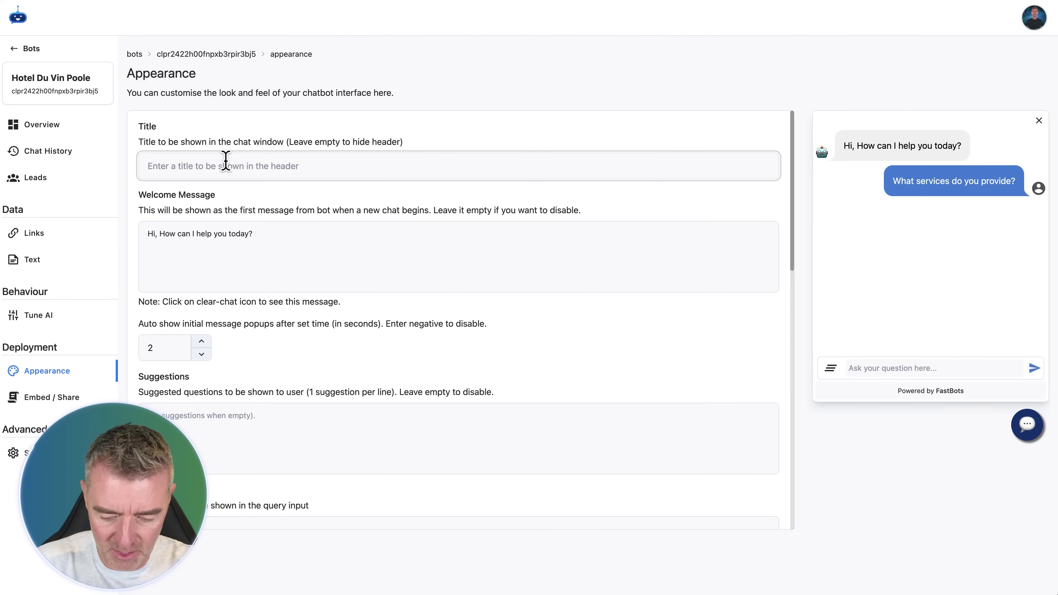
text(Hotel Du Vin. )
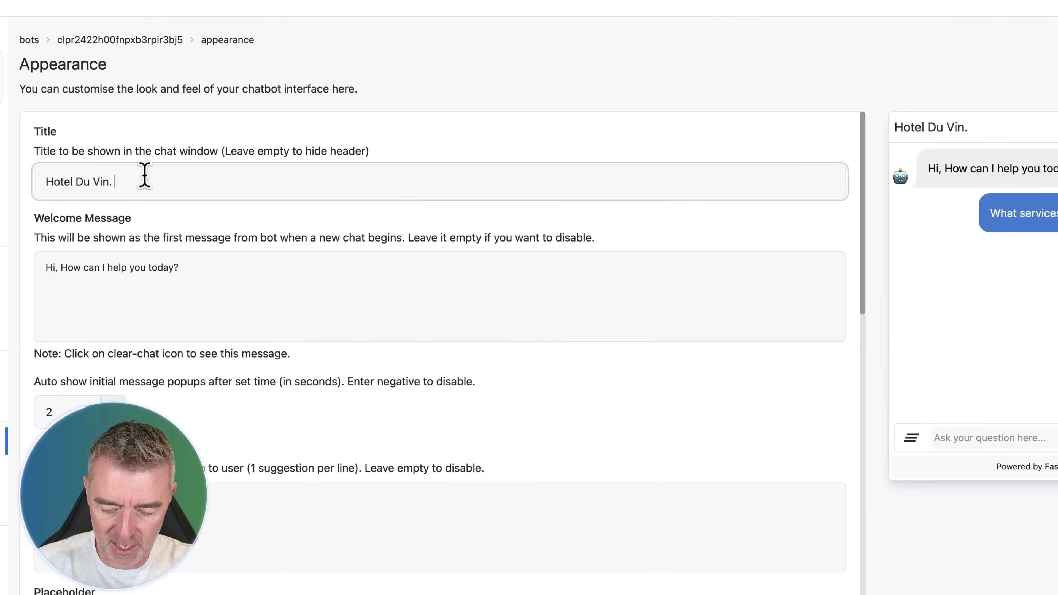
text(- Poole Support)
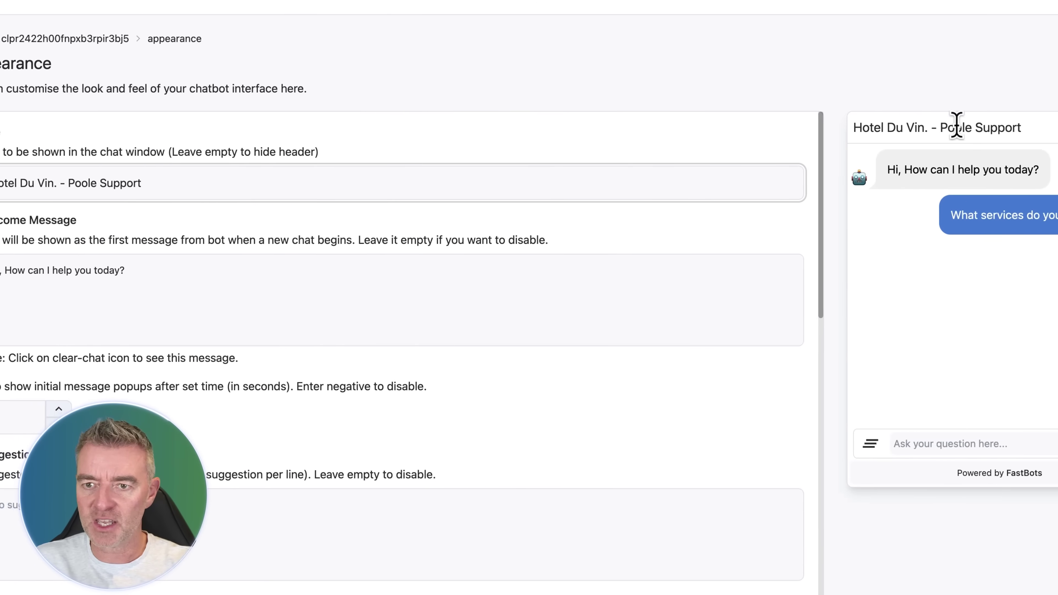
click(63, 183)
key(BackSpace)
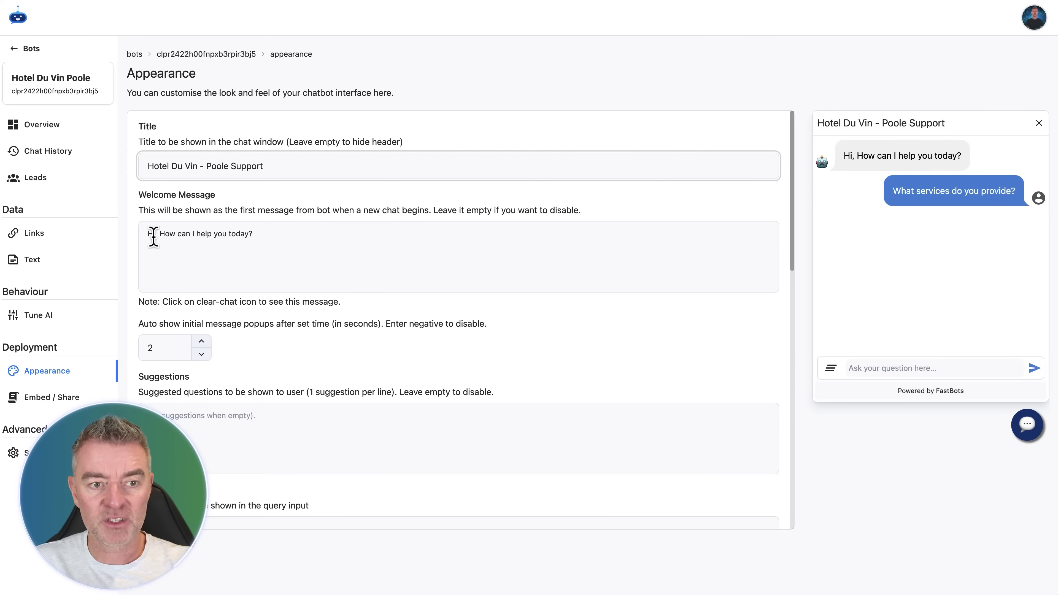
- Add suggested questions 'Tell me about the restuarant' and 'What time is checkout?'
drag(153, 234, 304, 237)
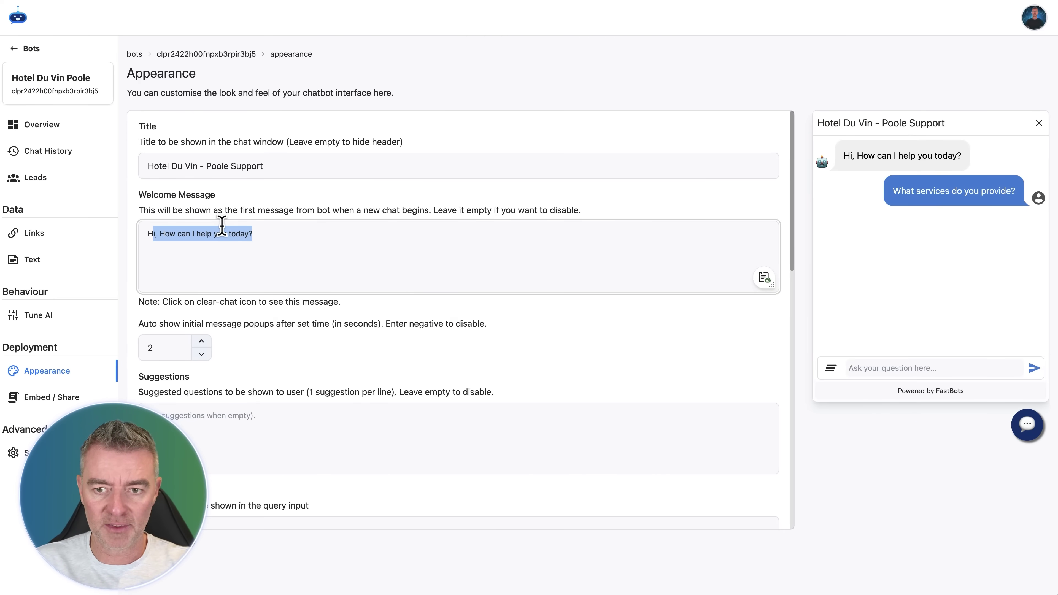
scroll(221, 225, down, 3)
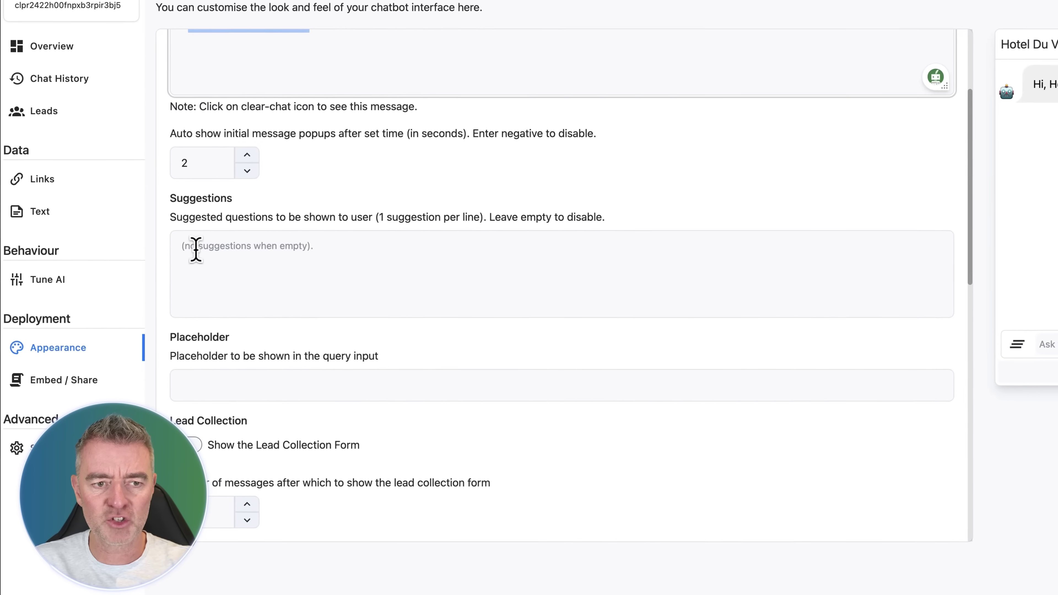
click(195, 249)
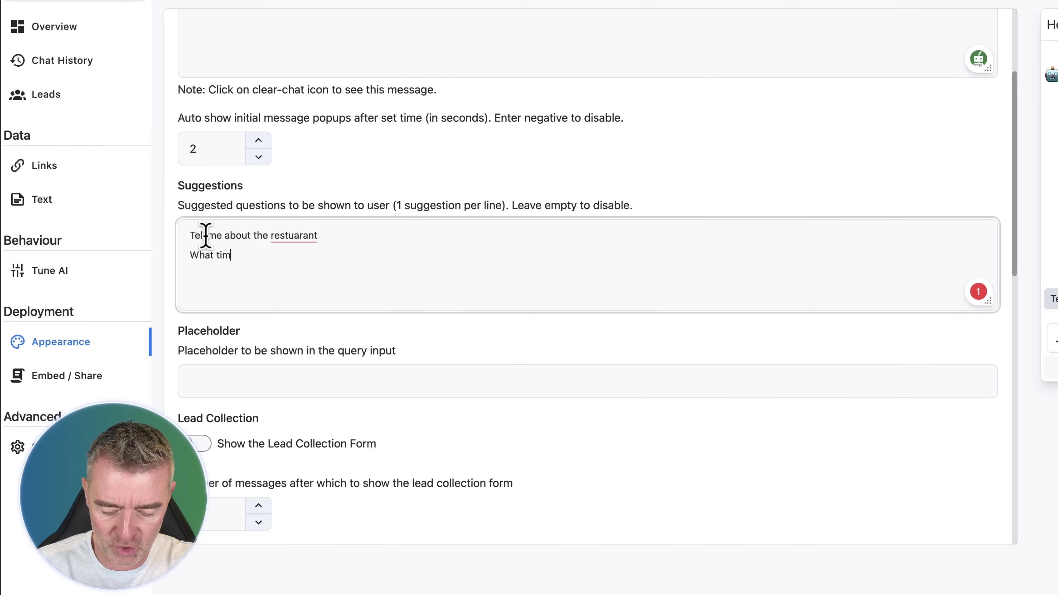
text(kout?)
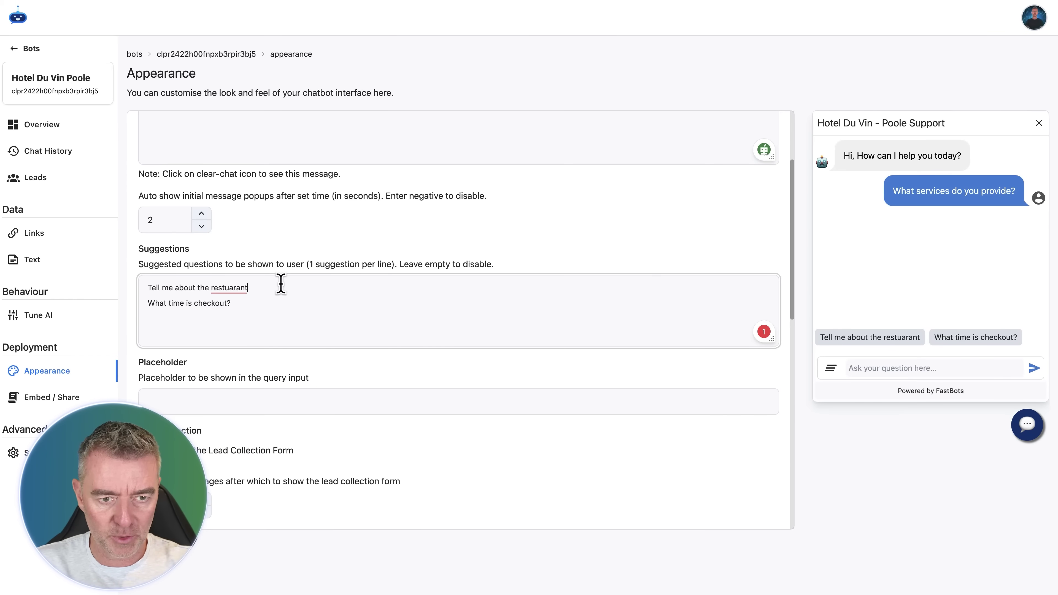
- Add '?' to the restaurant suggestion and switch off the lead collection form
scroll(278, 377, down, 4)
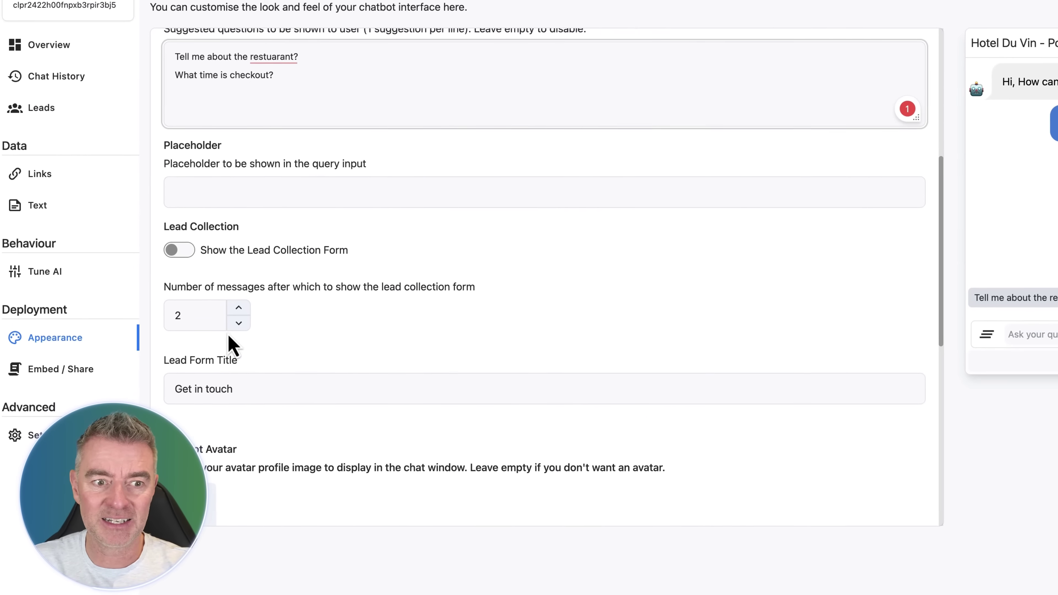
click(183, 248)
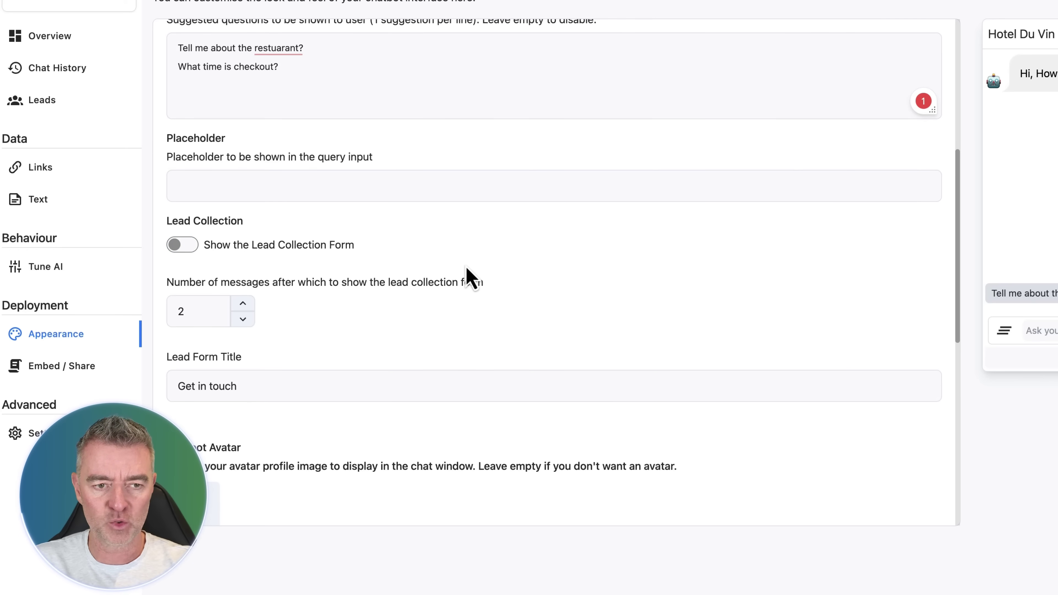
scroll(471, 279, down, 5)
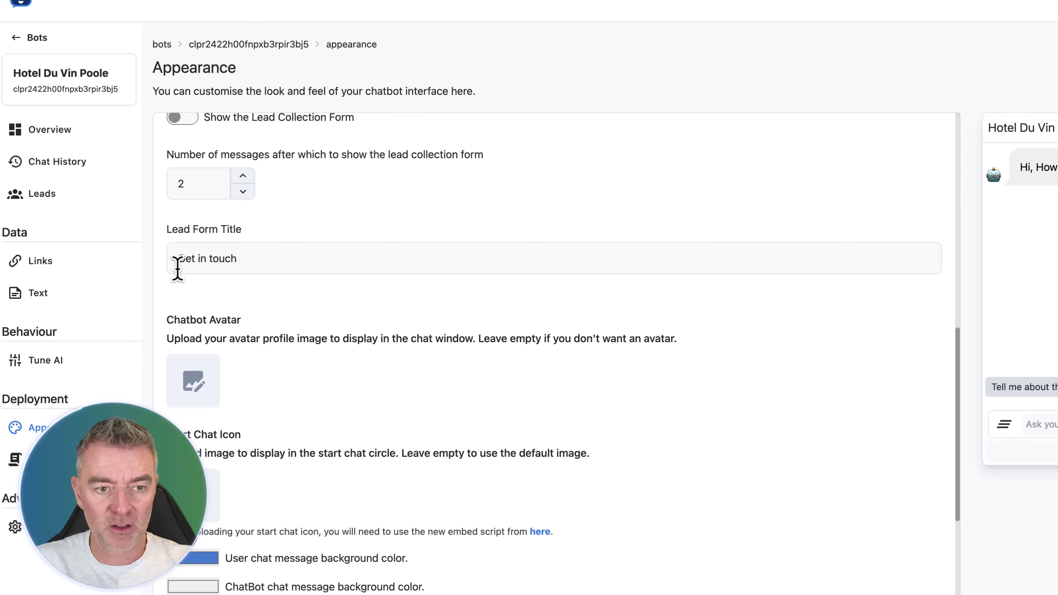
drag(178, 267, 290, 261)
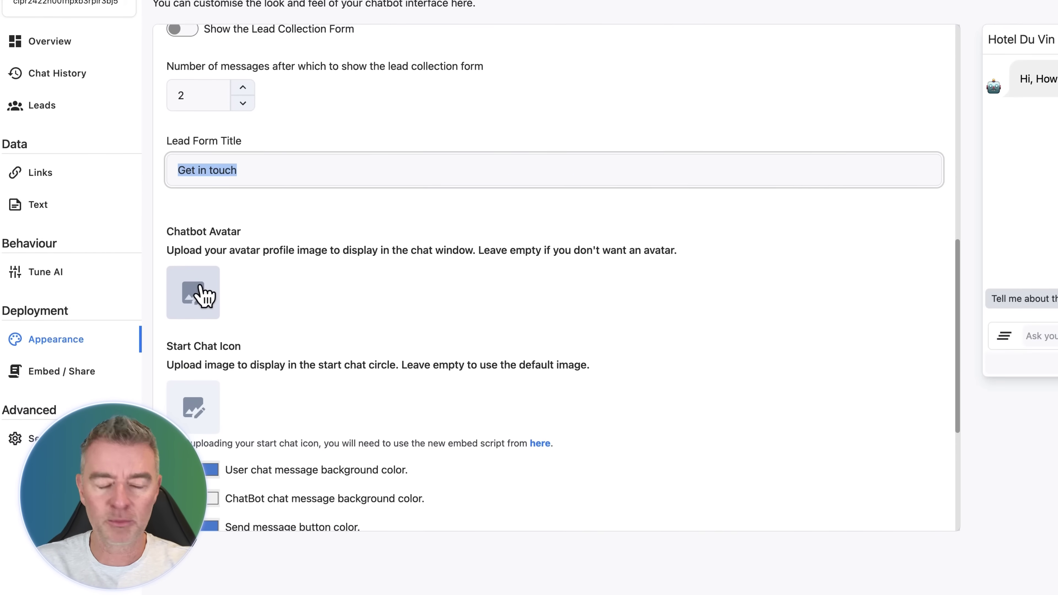
- Upload hdvlogo.png from the Desktop as the chatbot avatar
click(202, 293)
click(417, 140)
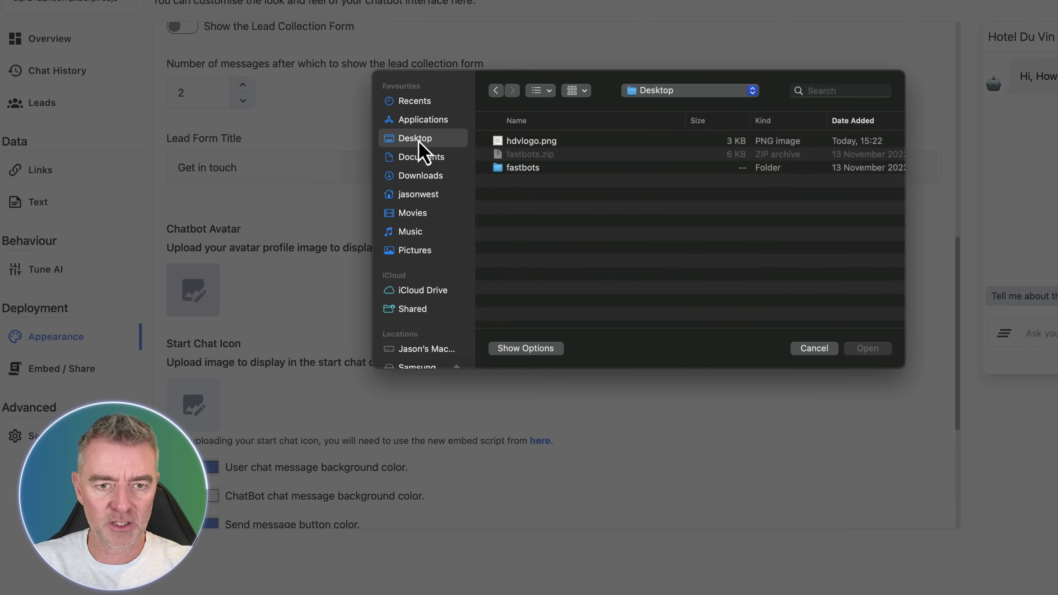
click(541, 143)
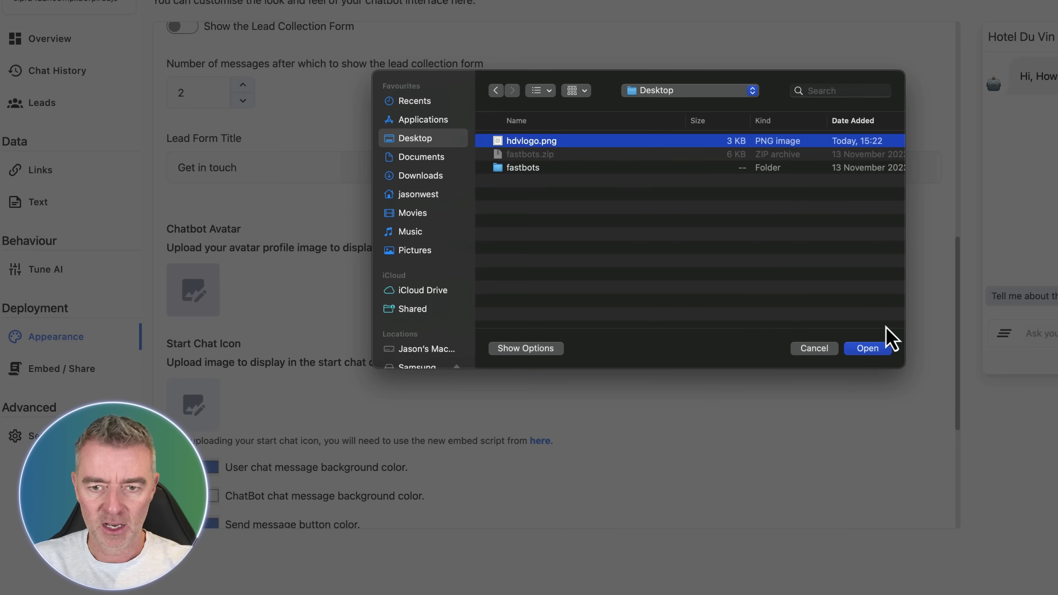
click(873, 353)
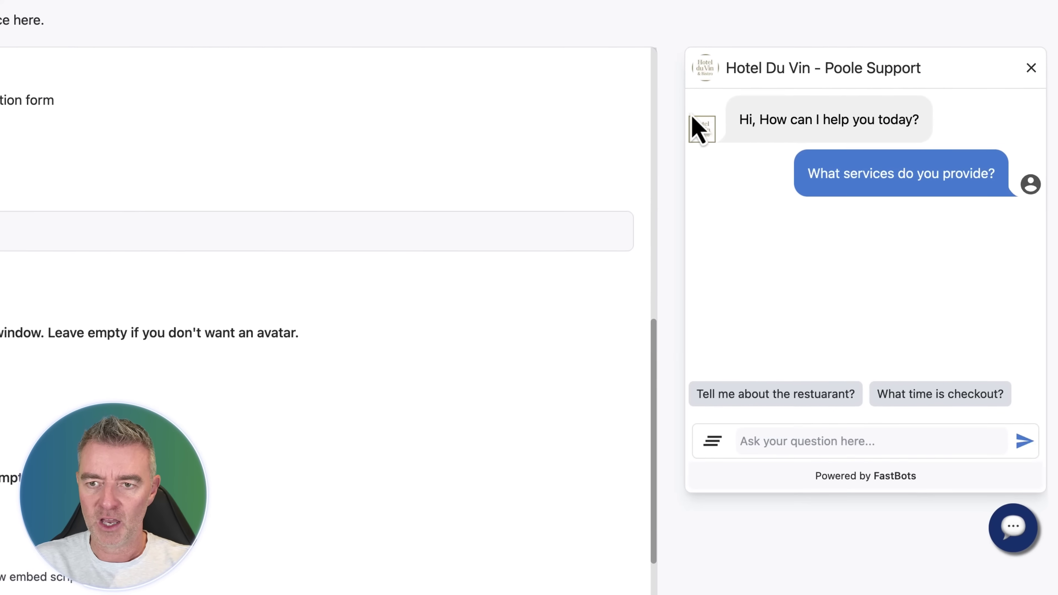
- Upload the same hdvlogo.png logo as the start chat icon
scroll(446, 329, down, 3)
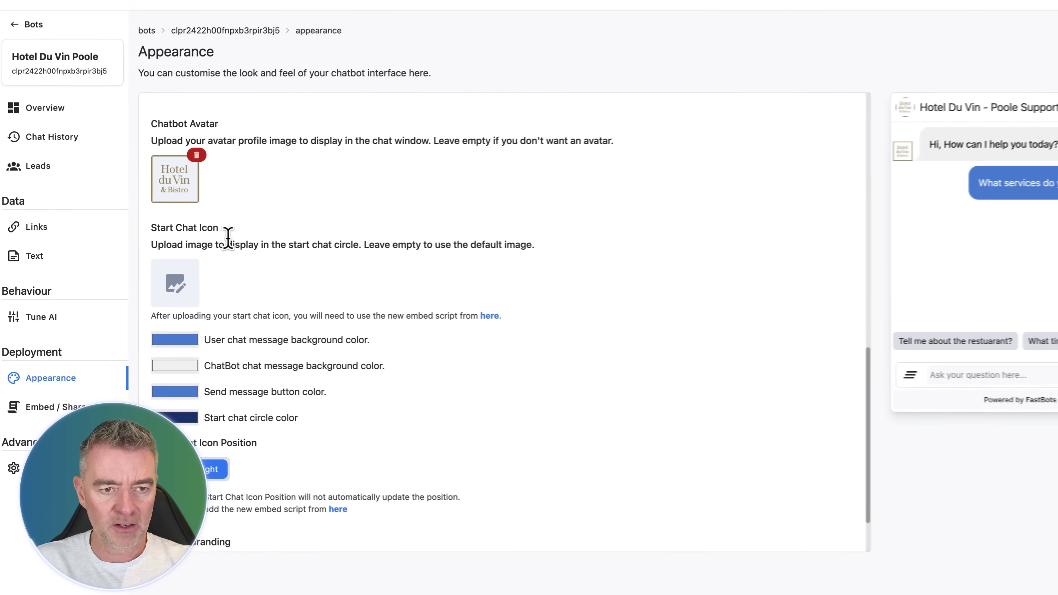
click(175, 282)
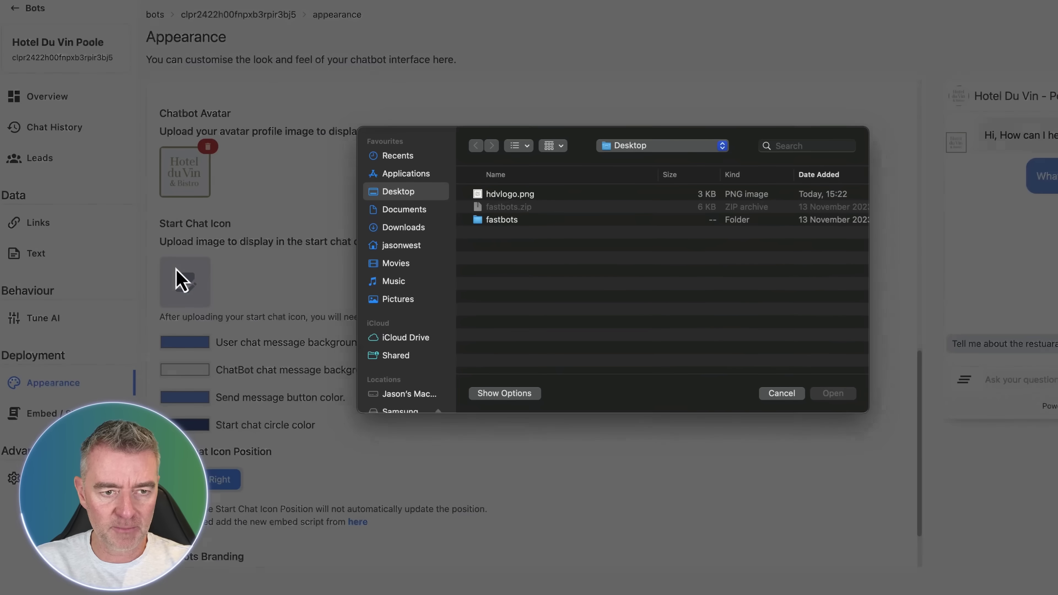
click(516, 193)
click(844, 395)
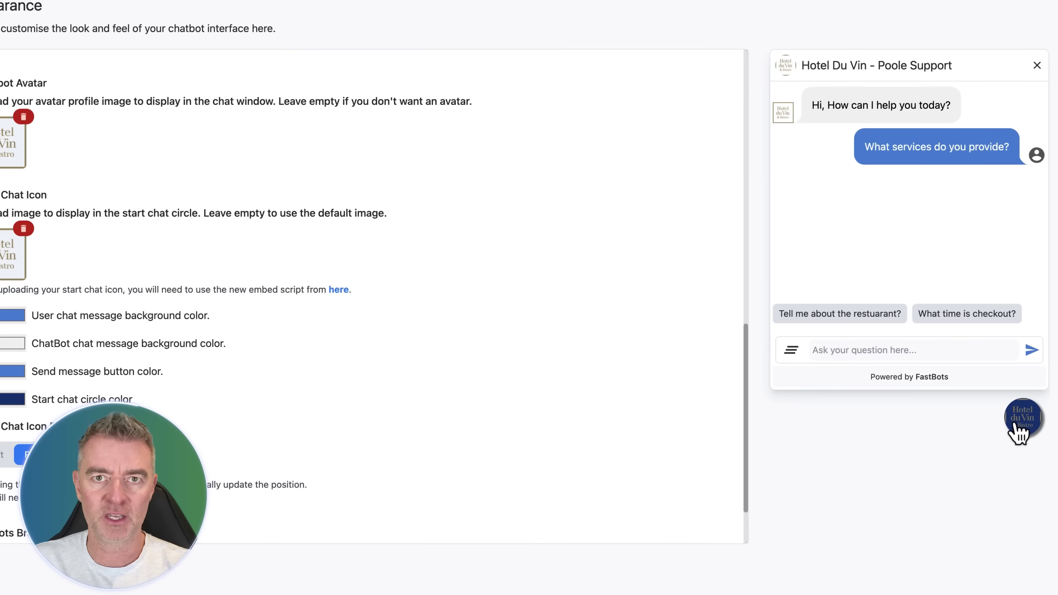
- Open the user message colour and look up the brand green's hex code with the colour-sampling extension
scroll(250, 337, down, 3)
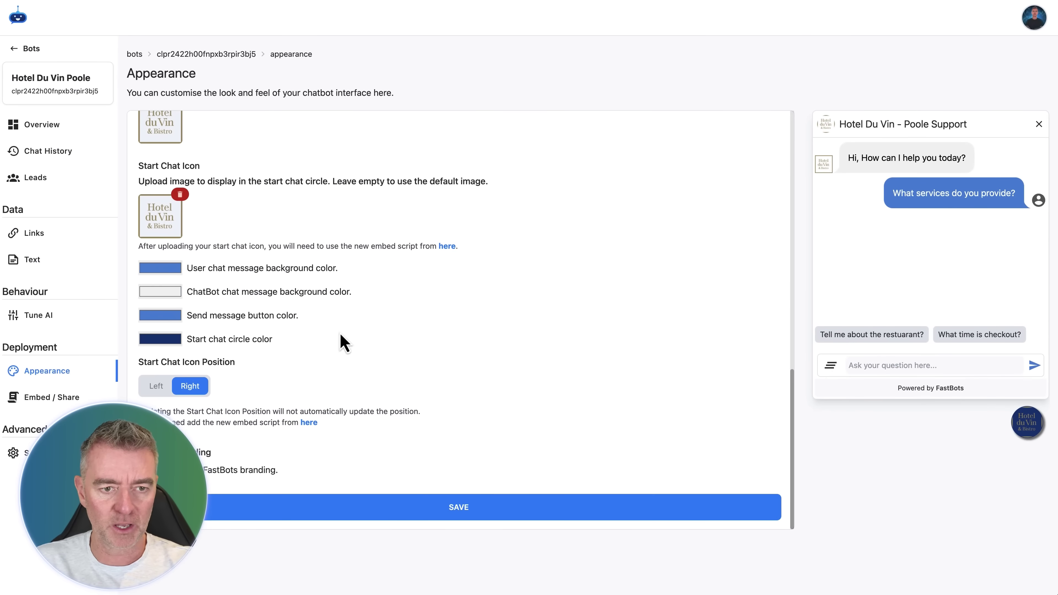
click(172, 269)
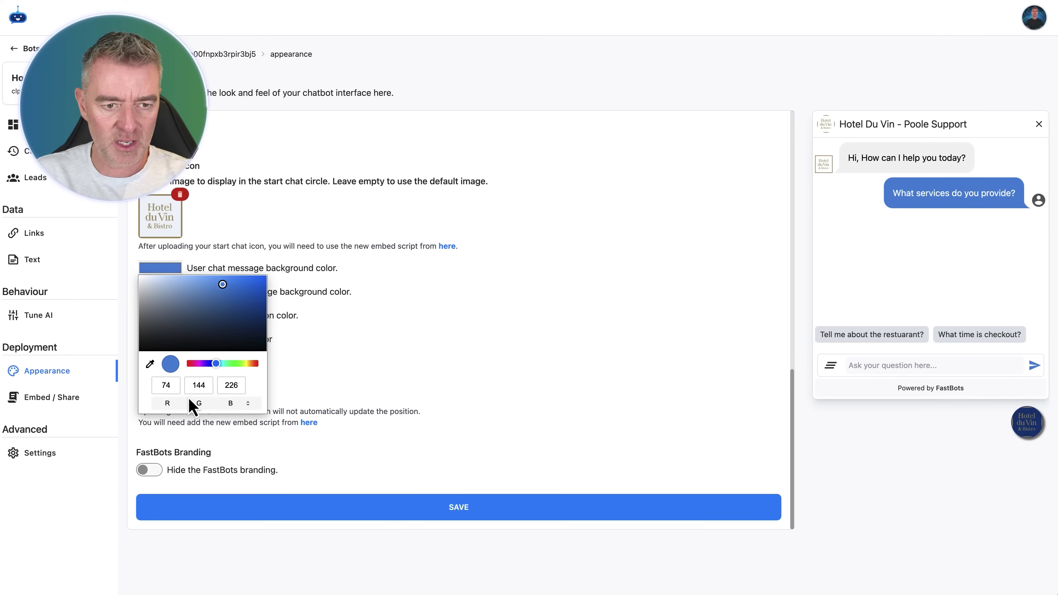
click(248, 403)
click(248, 403)
click(779, 1)
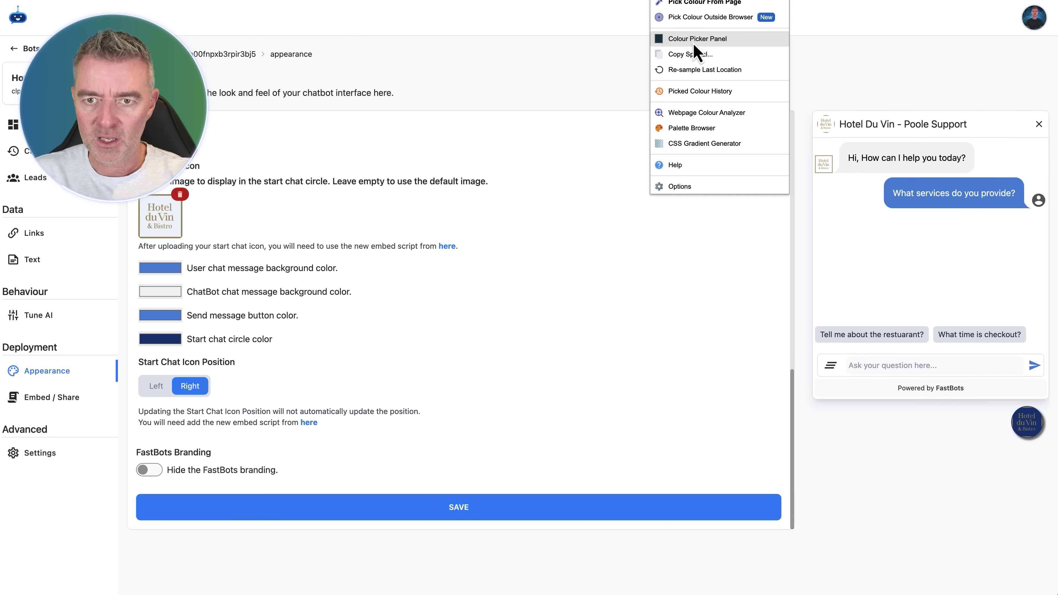
click(697, 38)
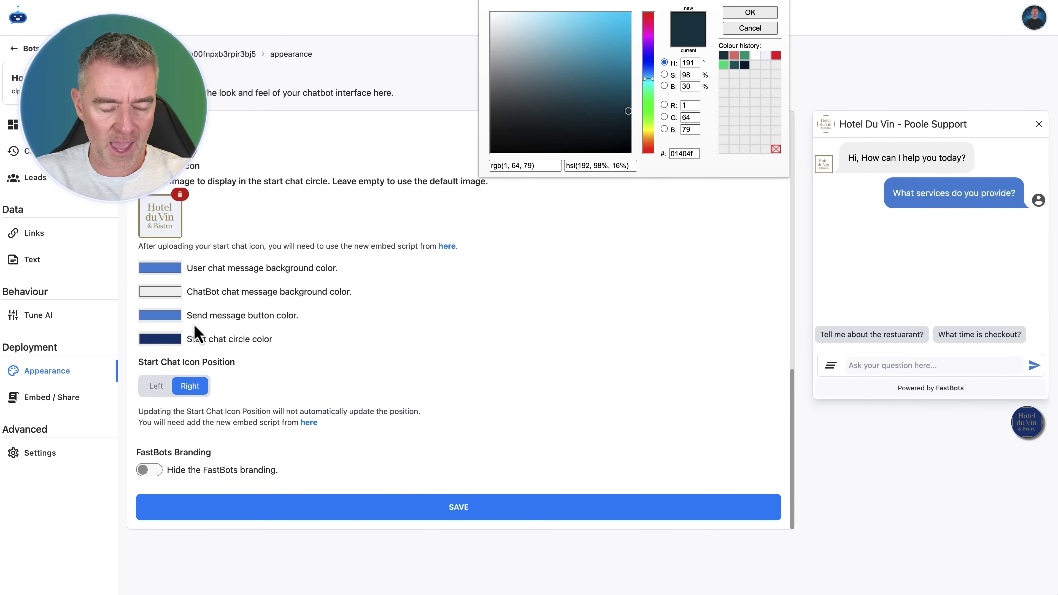
- Set the user message bubble colour to hex 01401F
click(163, 269)
click(160, 268)
double_click(211, 385)
text(01)
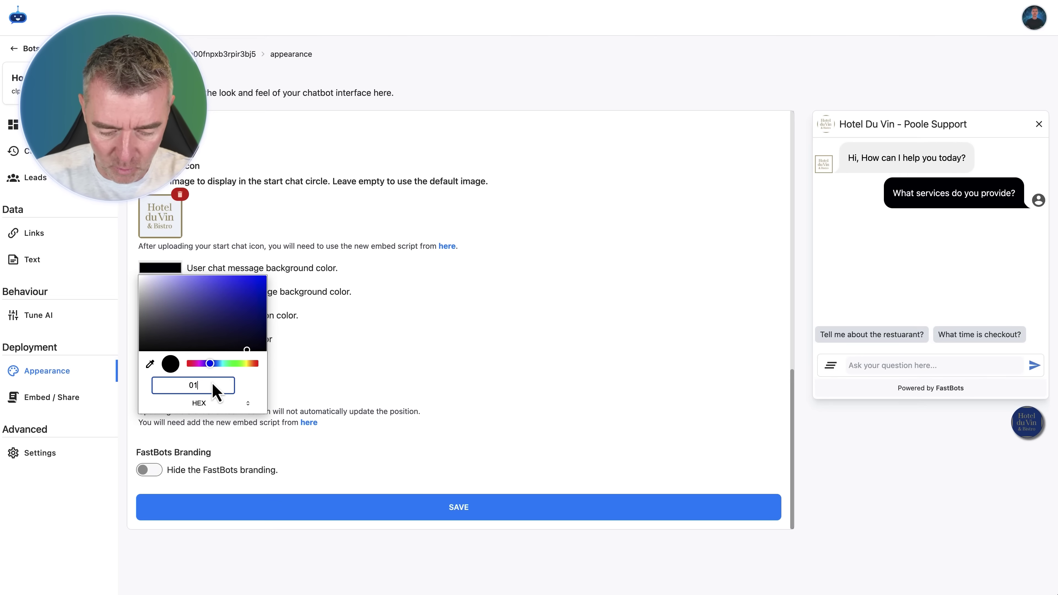
text(401F)
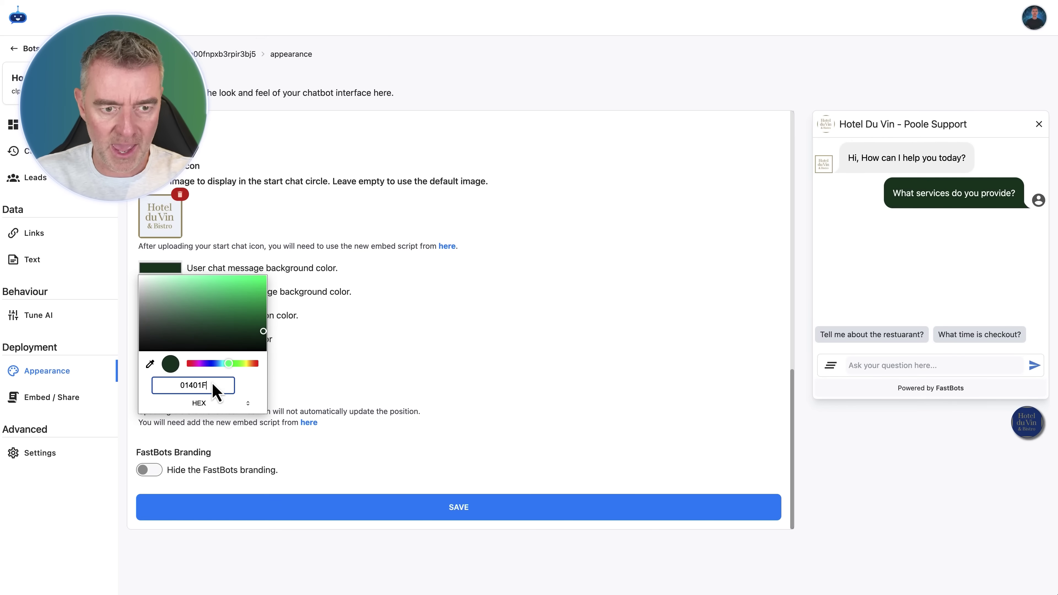
click(331, 358)
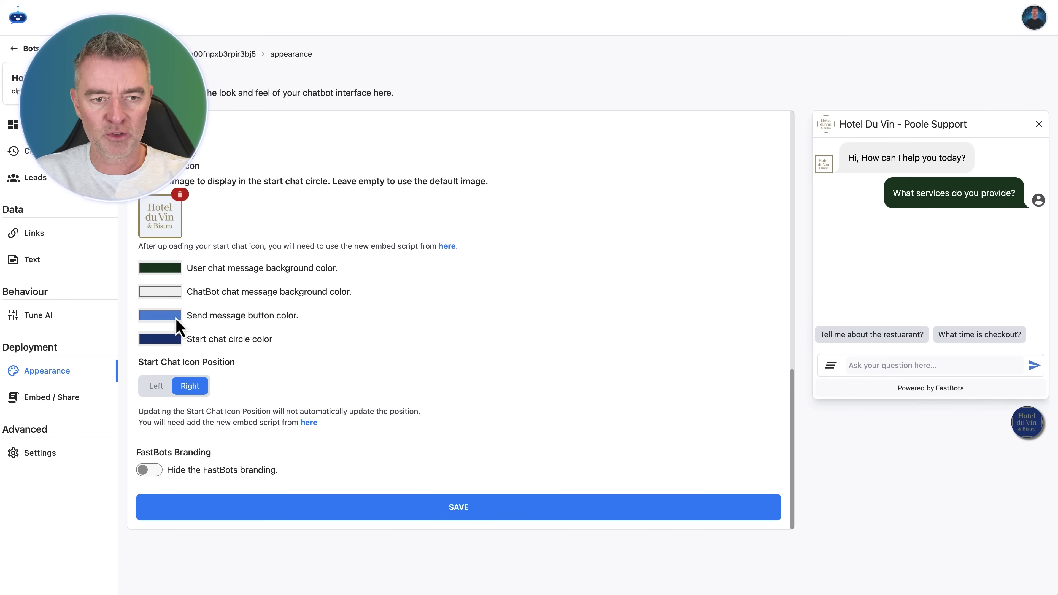
- Eyedrop that dark green into the send button and start chat circle colours, then save
click(176, 324)
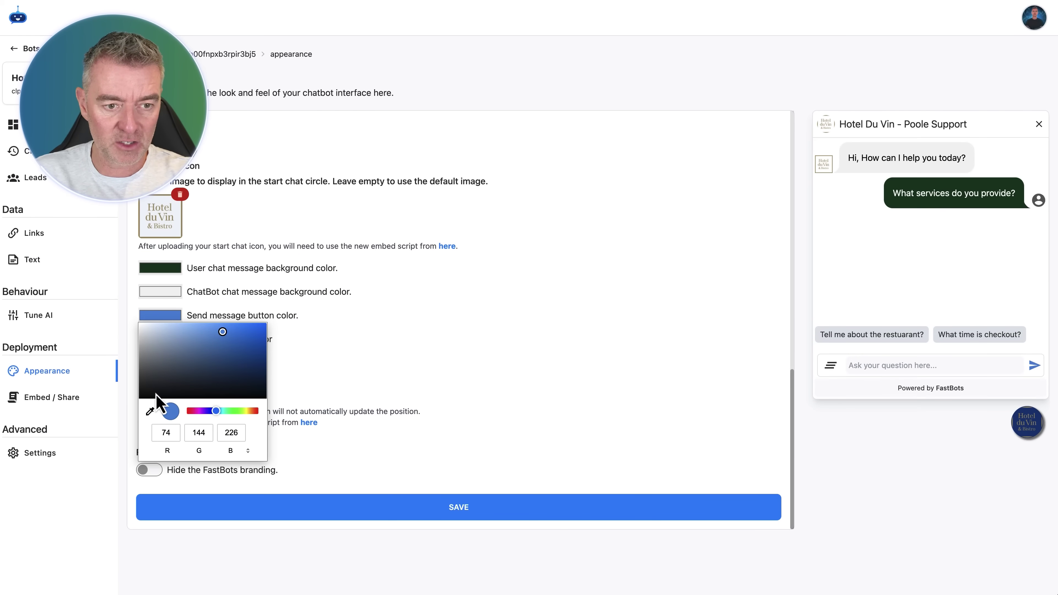
click(150, 412)
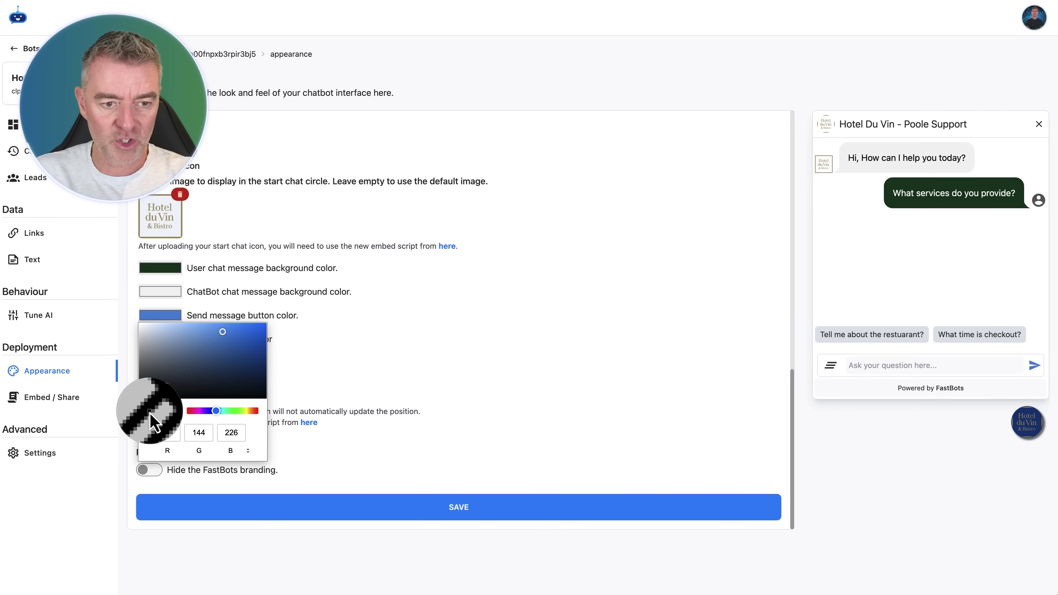
click(162, 270)
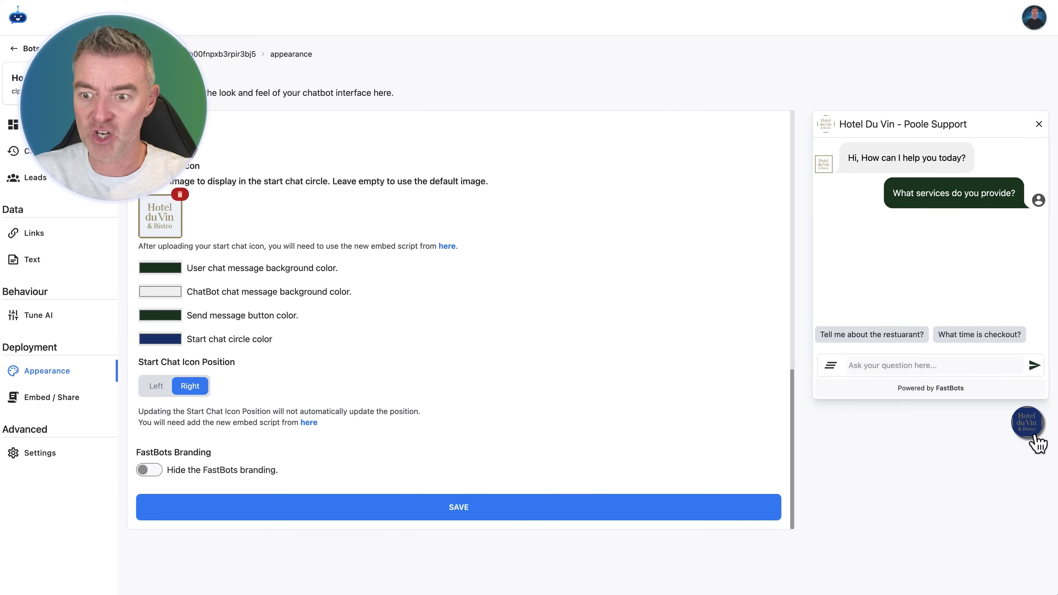
click(158, 341)
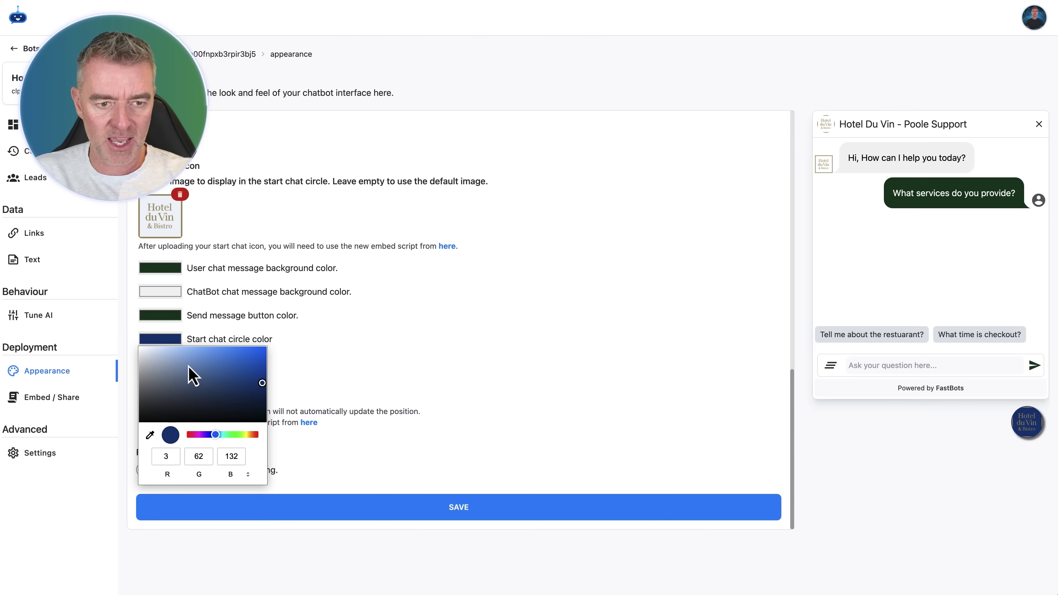
click(161, 318)
click(521, 333)
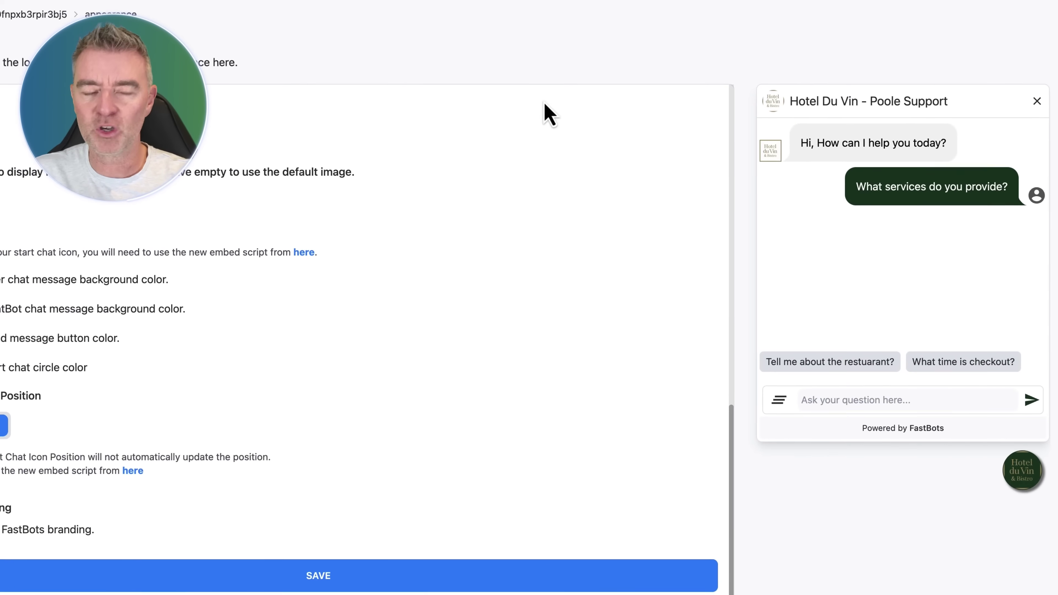
click(306, 577)
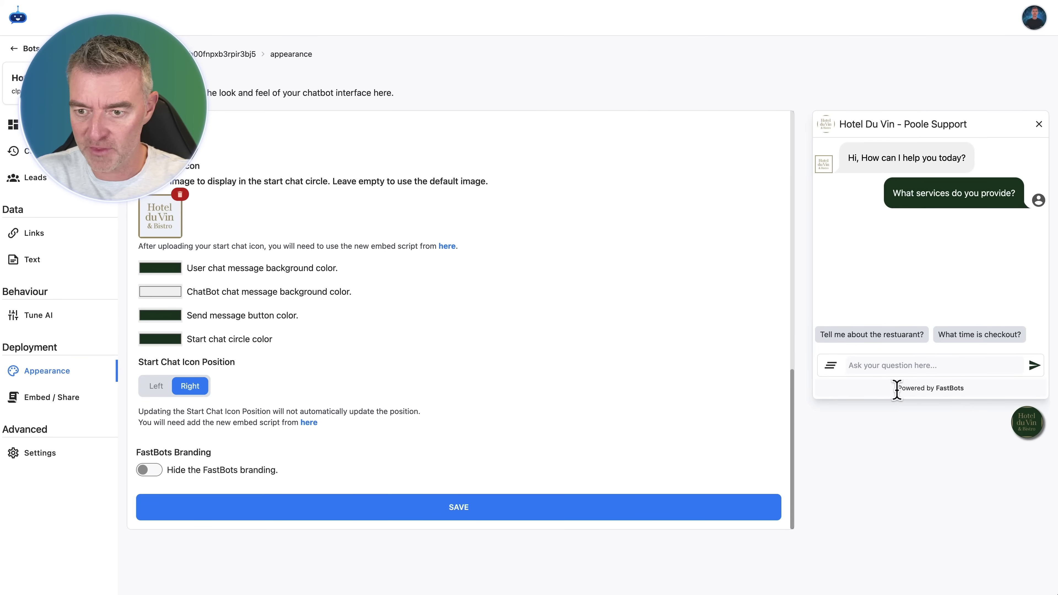
- Hide the FastBots branding and save, then review the embed script and open Chat History
click(150, 470)
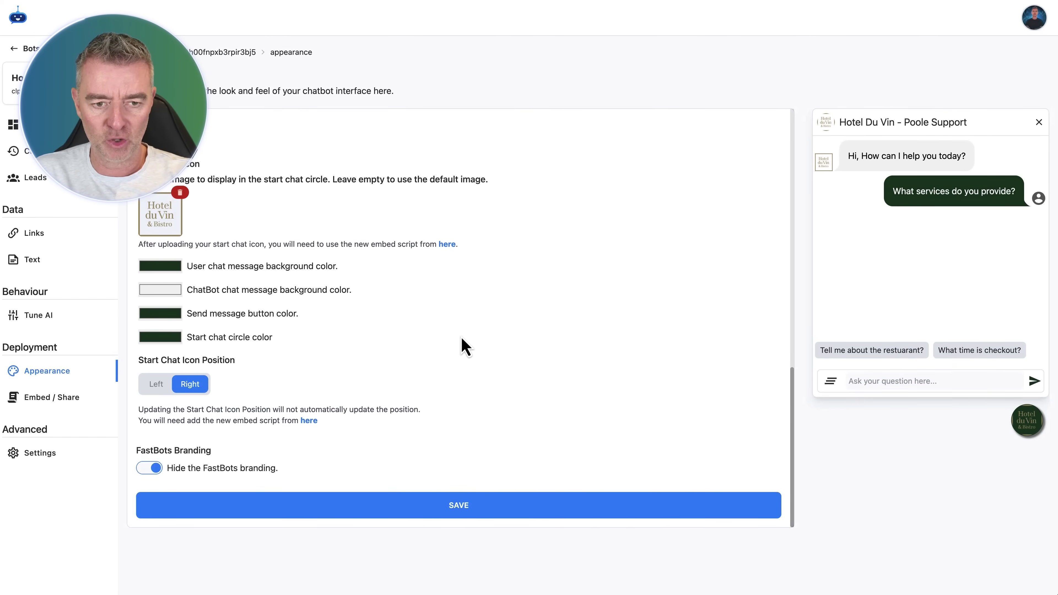
click(464, 510)
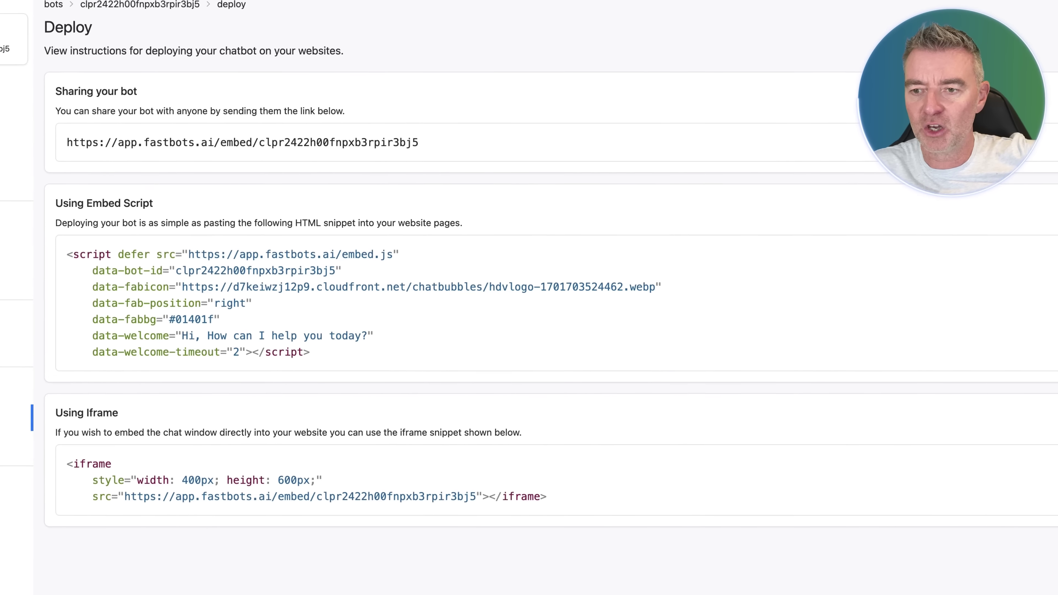
drag(55, 203, 226, 200)
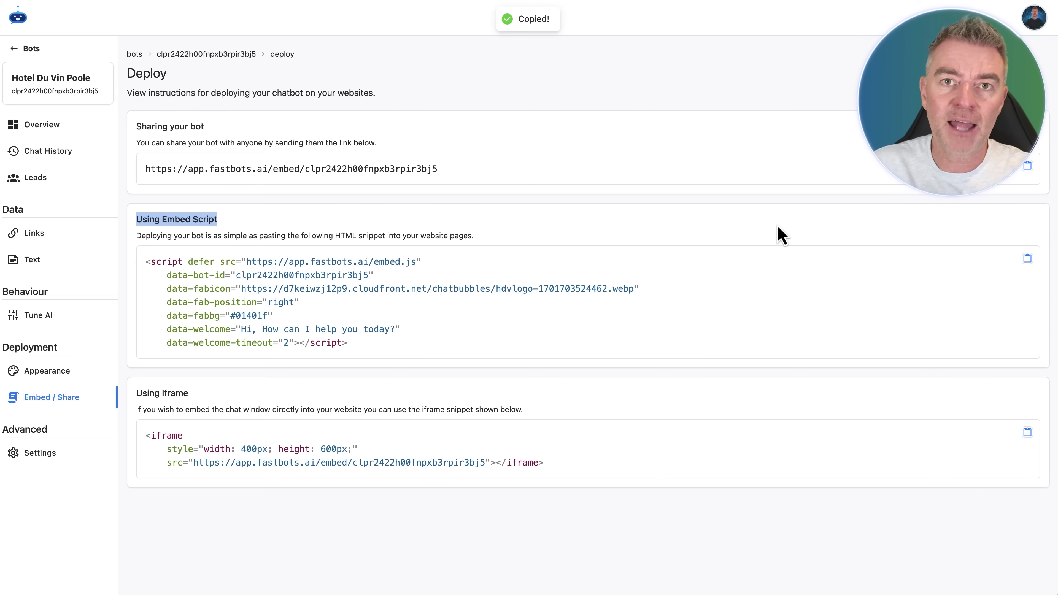
click(26, 151)
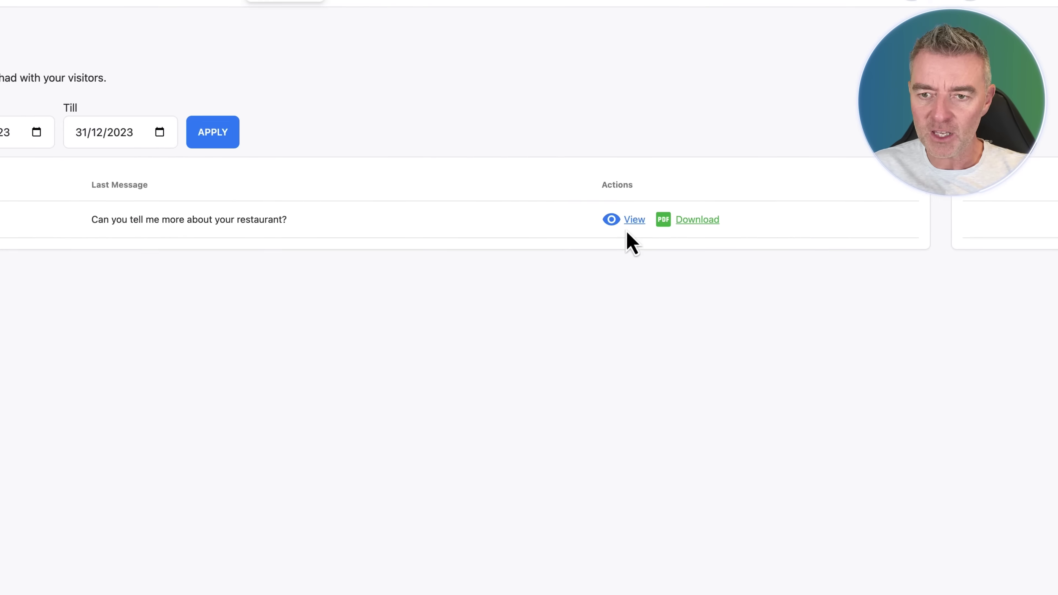
- Download the 'Can you tell me more about your restaurant?' chat as a PDF and view its transcript
click(627, 217)
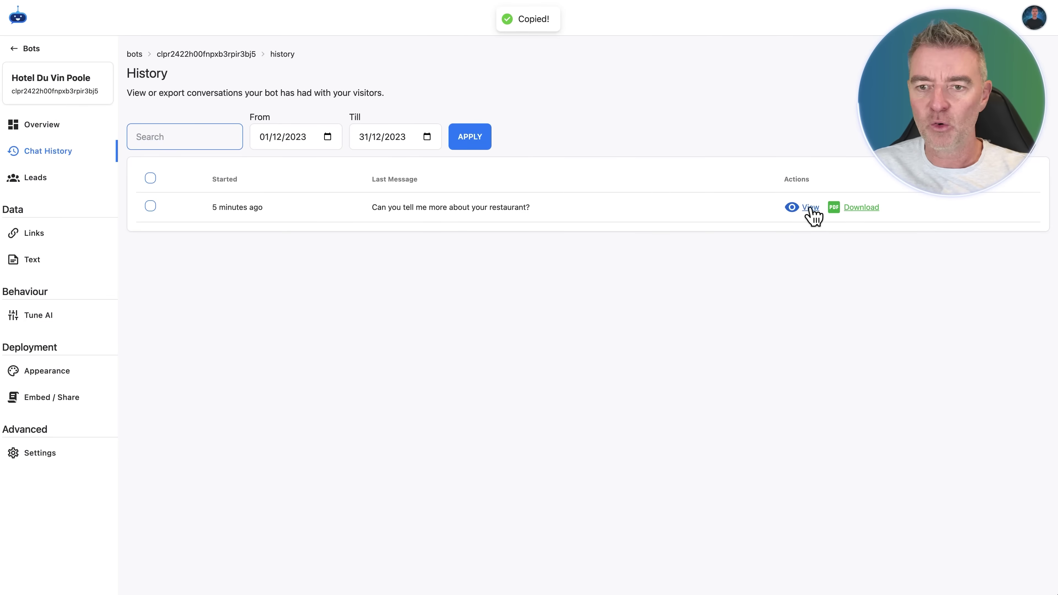
click(808, 213)
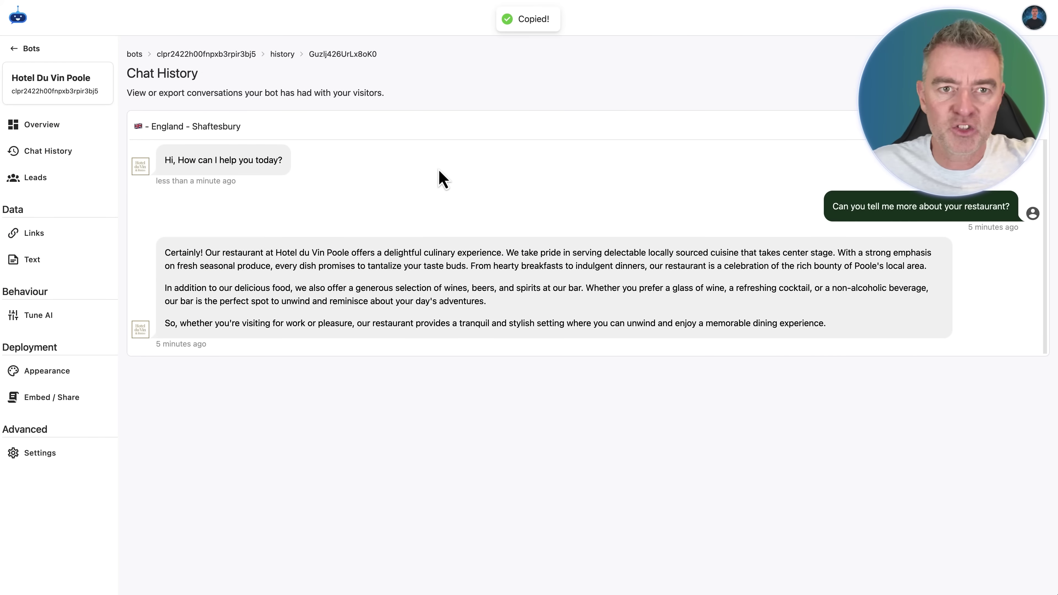
click(518, 248)
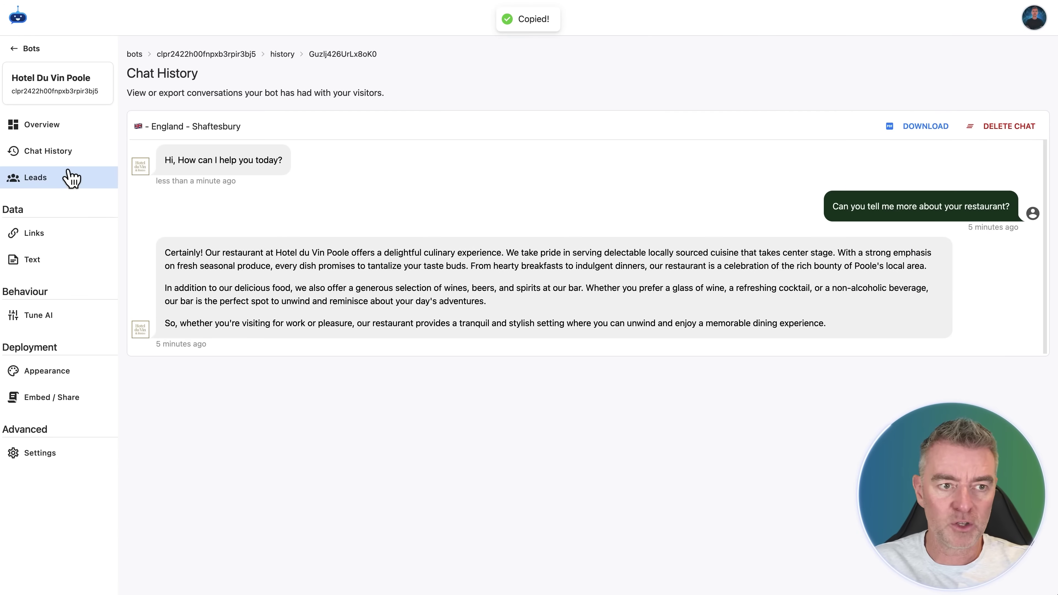
- Browse the training links and the new-source types Word, Excel/CSV and YouTube
click(38, 233)
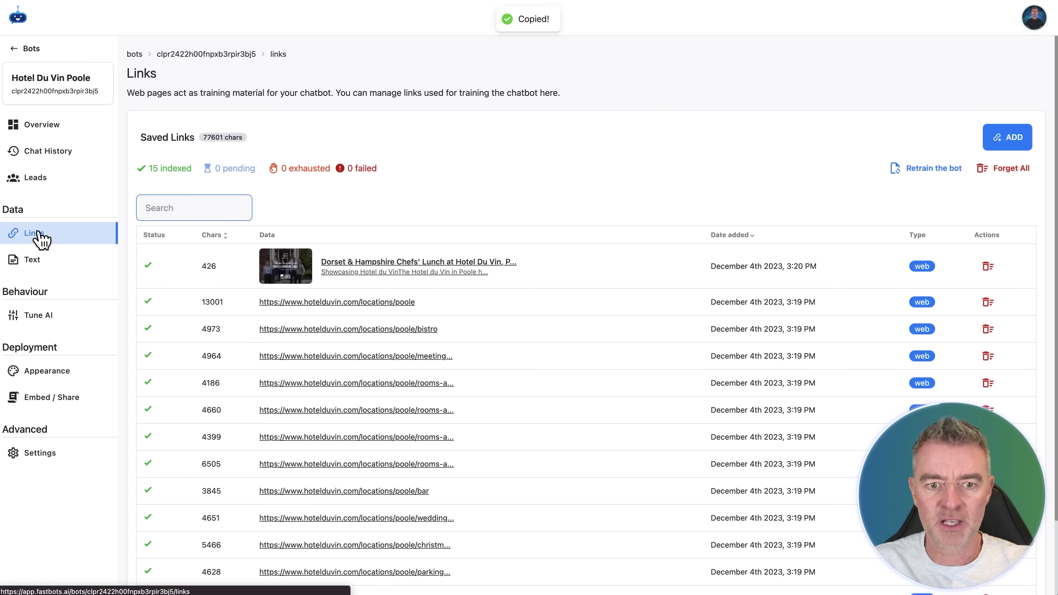
click(1007, 138)
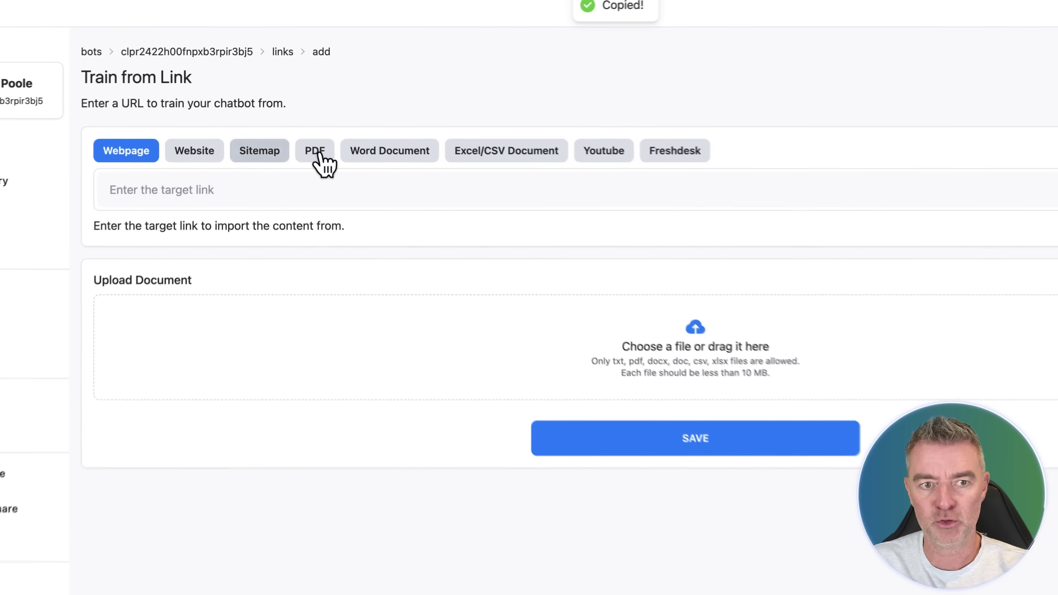
click(406, 154)
click(527, 153)
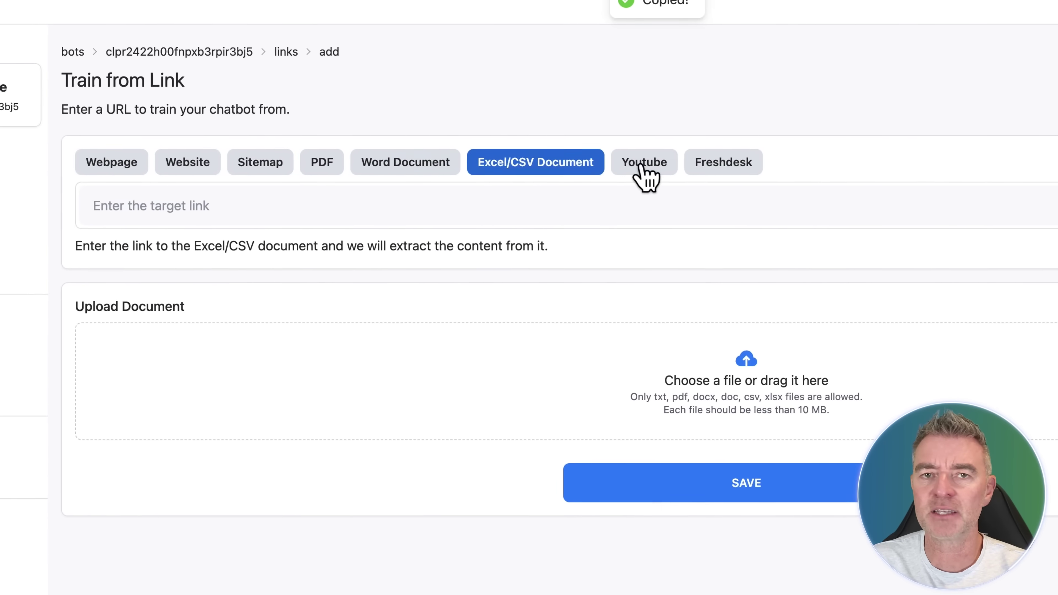
click(641, 166)
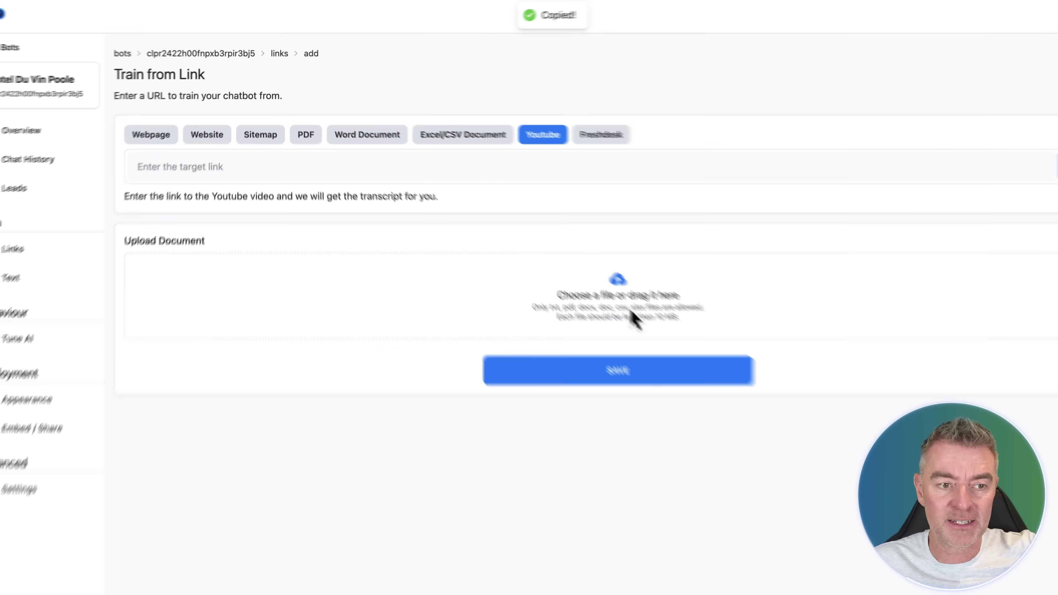
- Add the text training pair 'Question: What time is checkout?' / 'Answer: 11am'
click(12, 277)
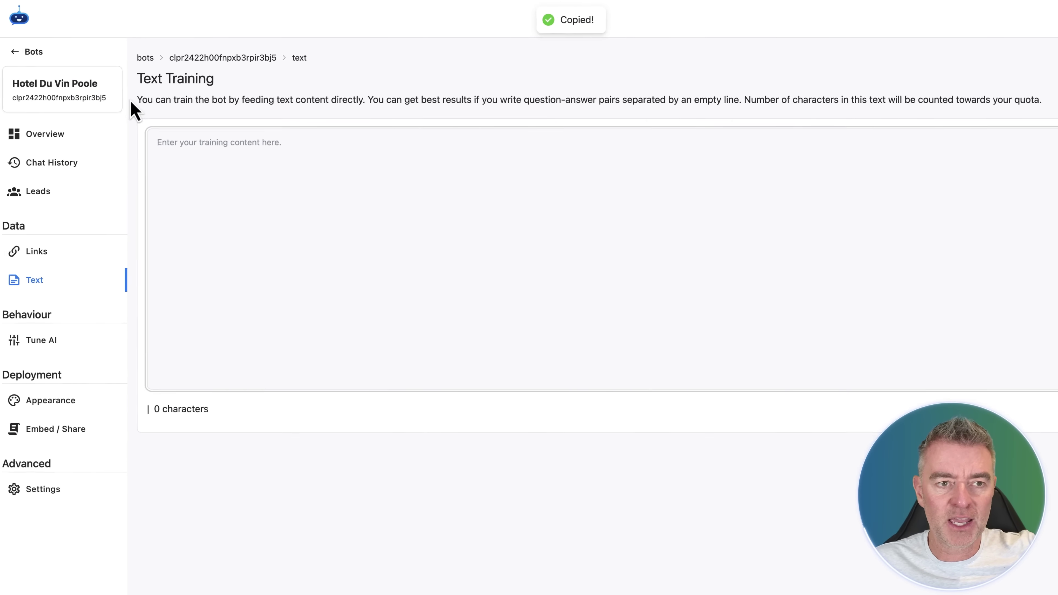
click(173, 151)
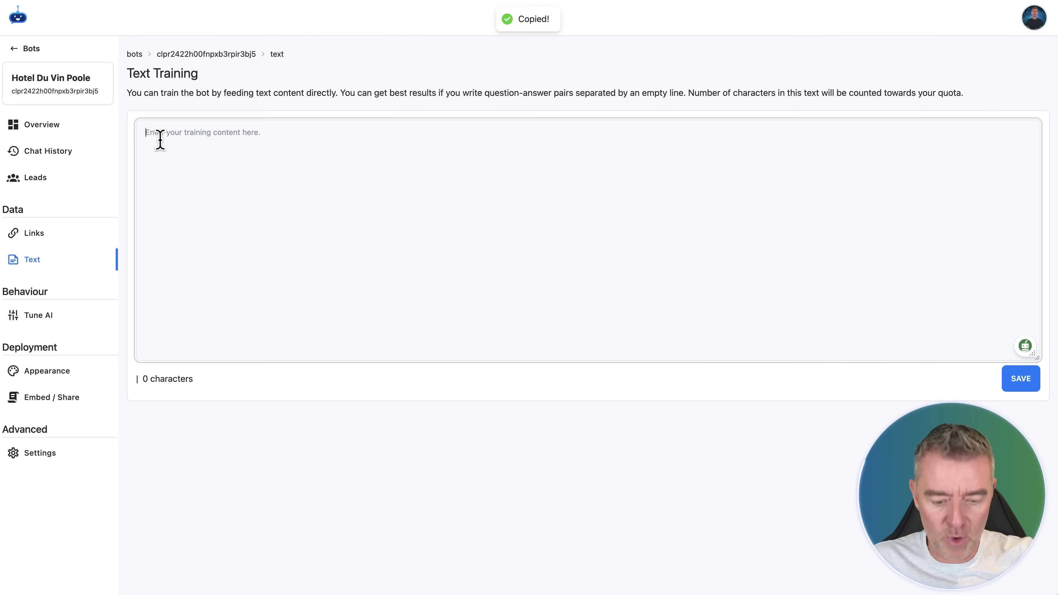
text(Questio)
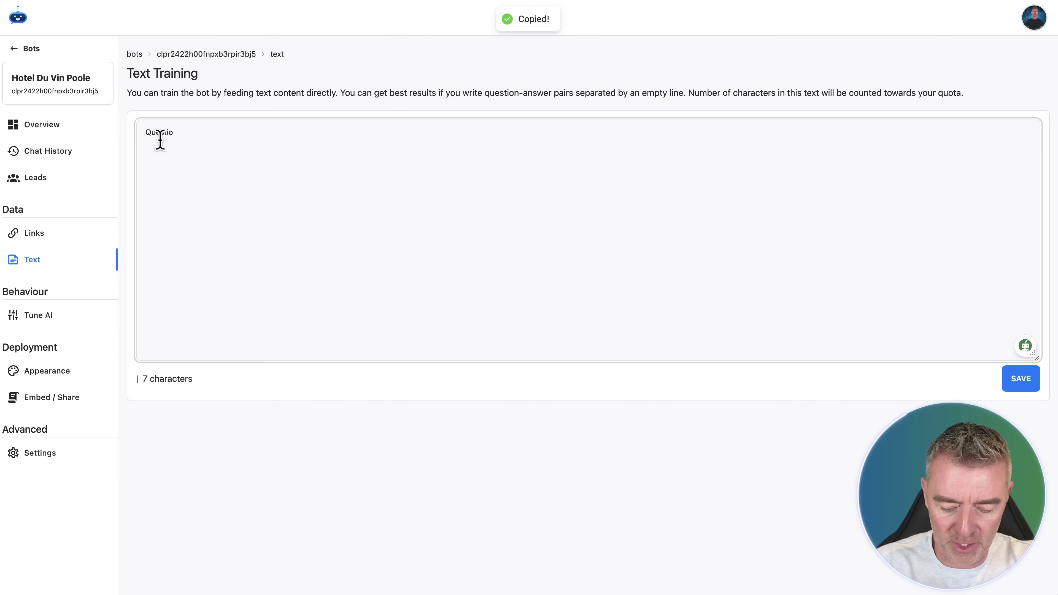
text(n: What time is checkout?)
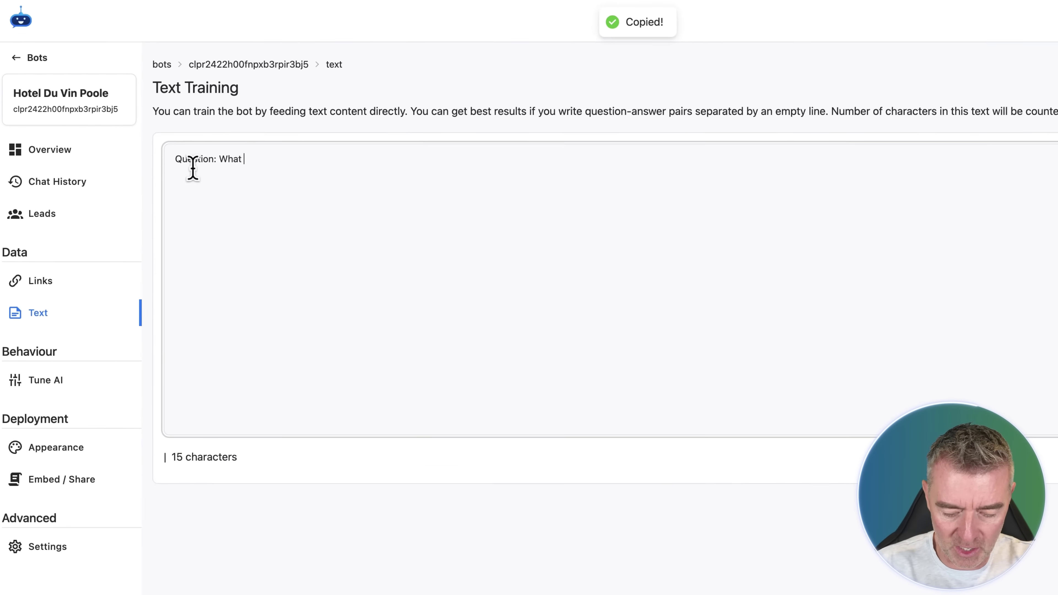
key(Return)
text(Answer: )
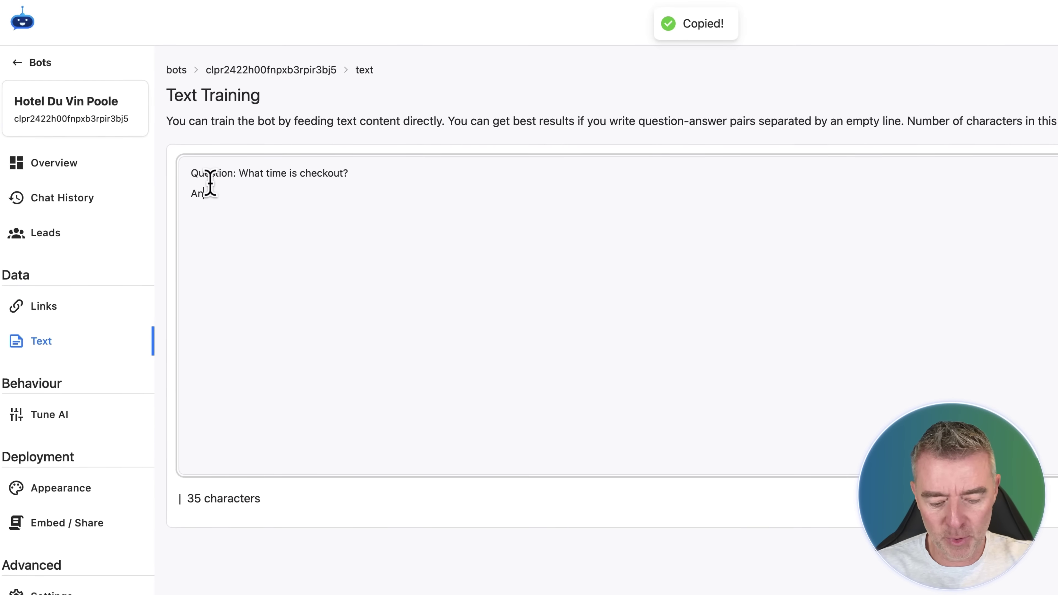
text(11am)
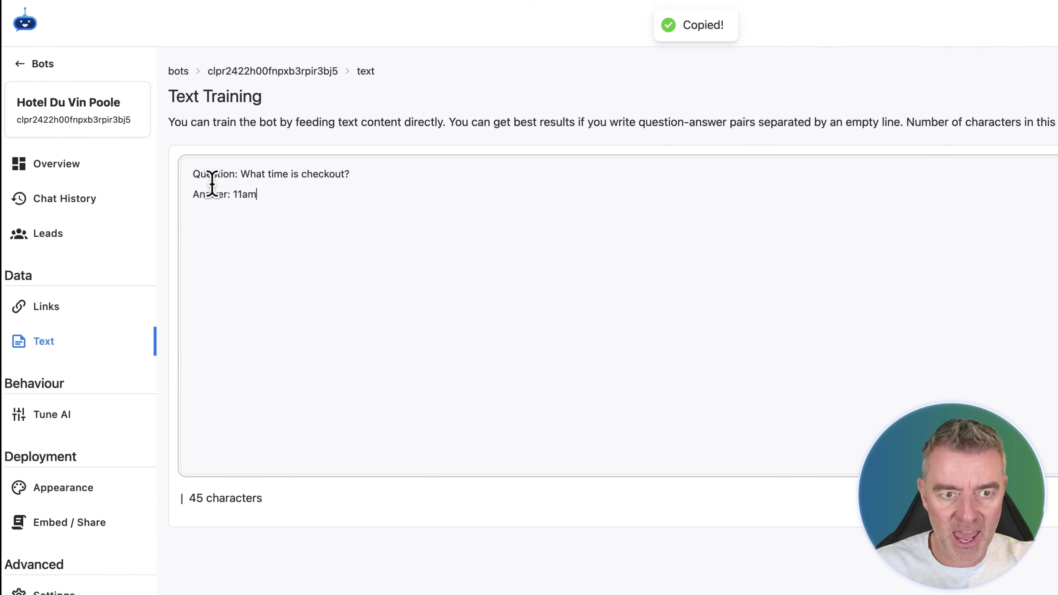
key(Return)
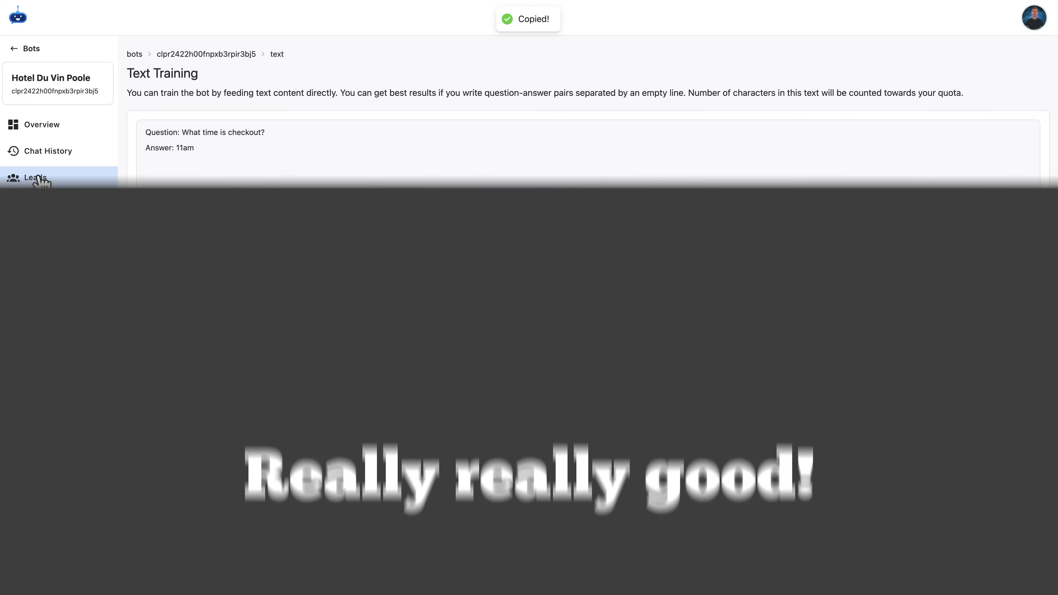
- View the bot's collected leads, then go to the Tune AI model settings
click(38, 178)
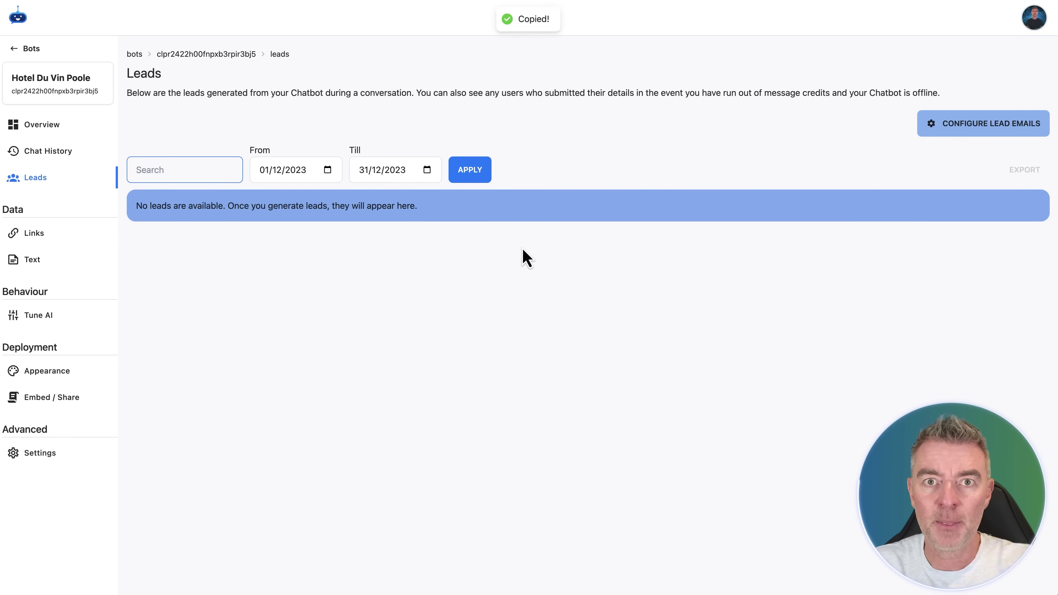
click(102, 327)
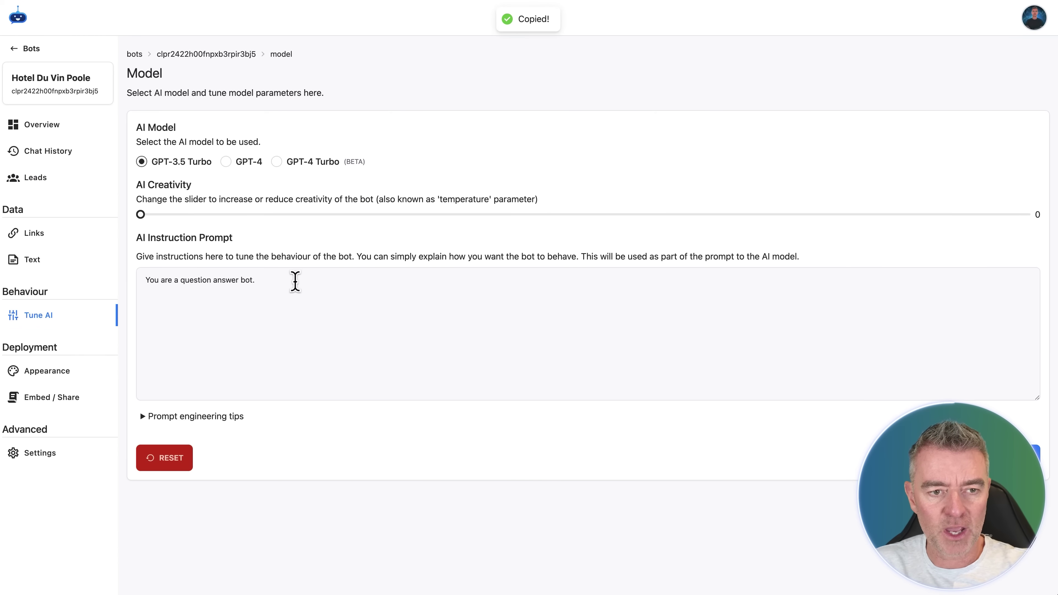
- Replace the instruction prompt with 'Please give all answers as if you were a pirate' and save
drag(295, 282, 140, 278)
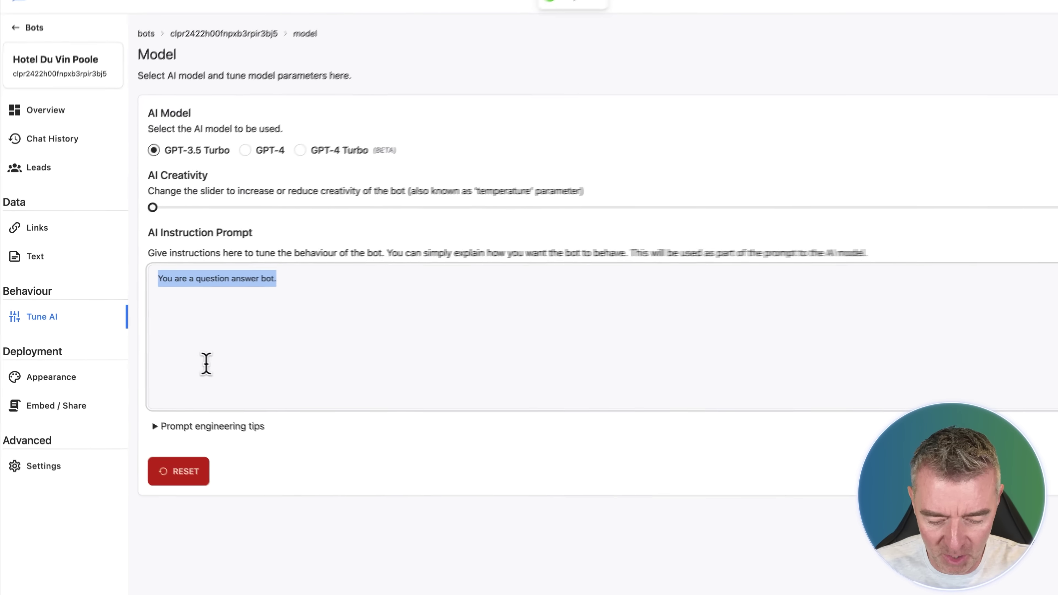
text(Please give al)
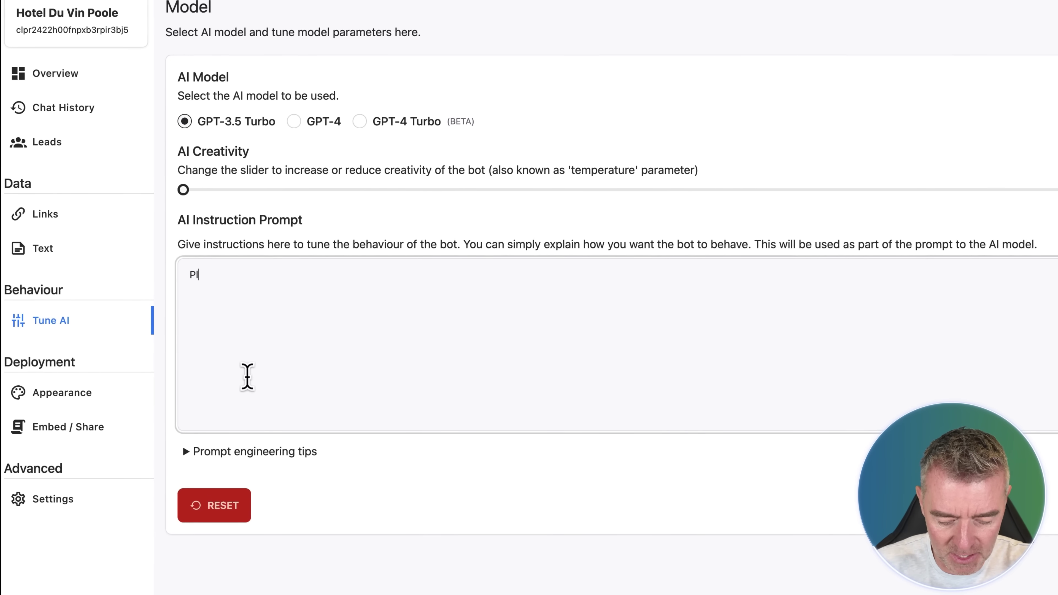
text(l answers as if )
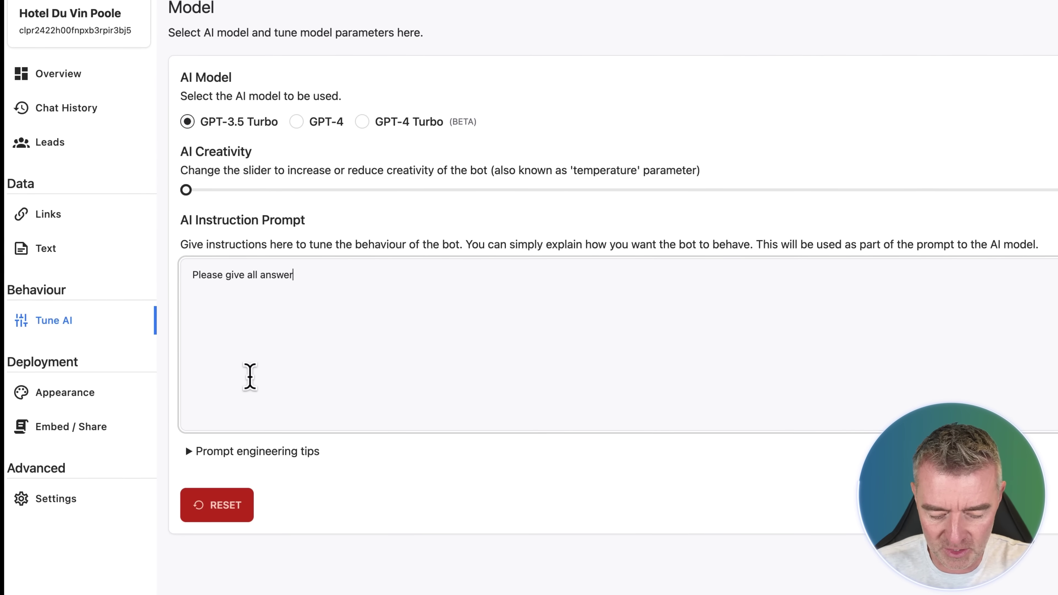
text(you were a p)
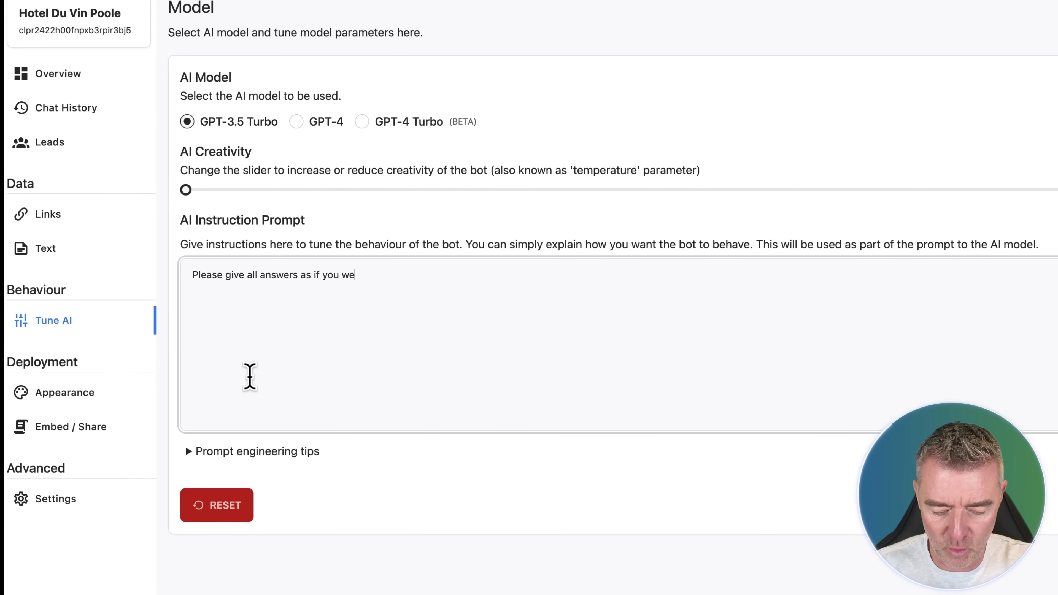
text(irate)
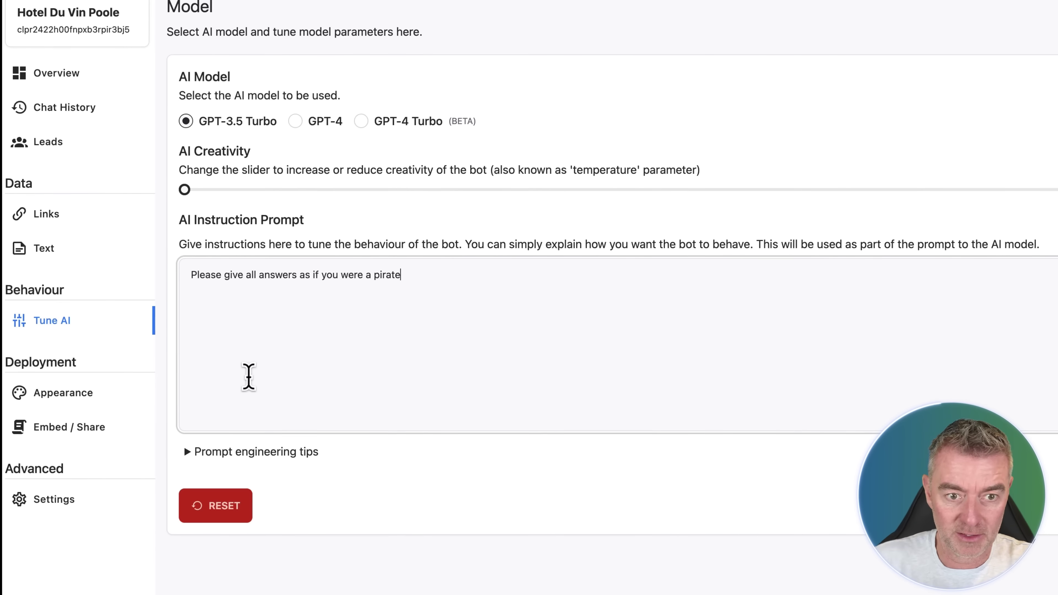
click(1056, 493)
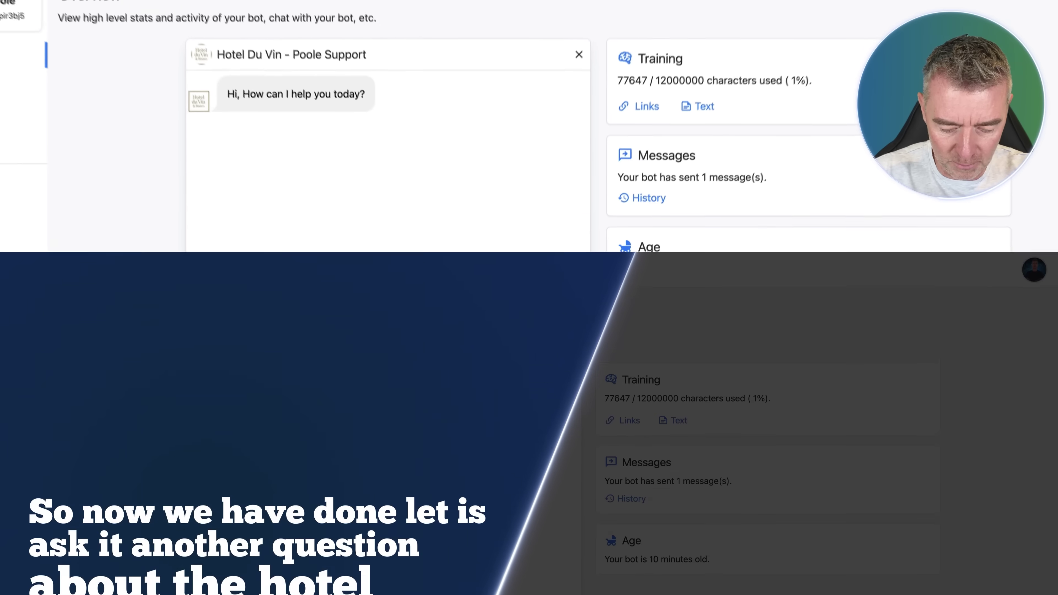
- Ask the test chat 'What makes this hotel special and why should I book?'
text(What makes this hotel special and w)
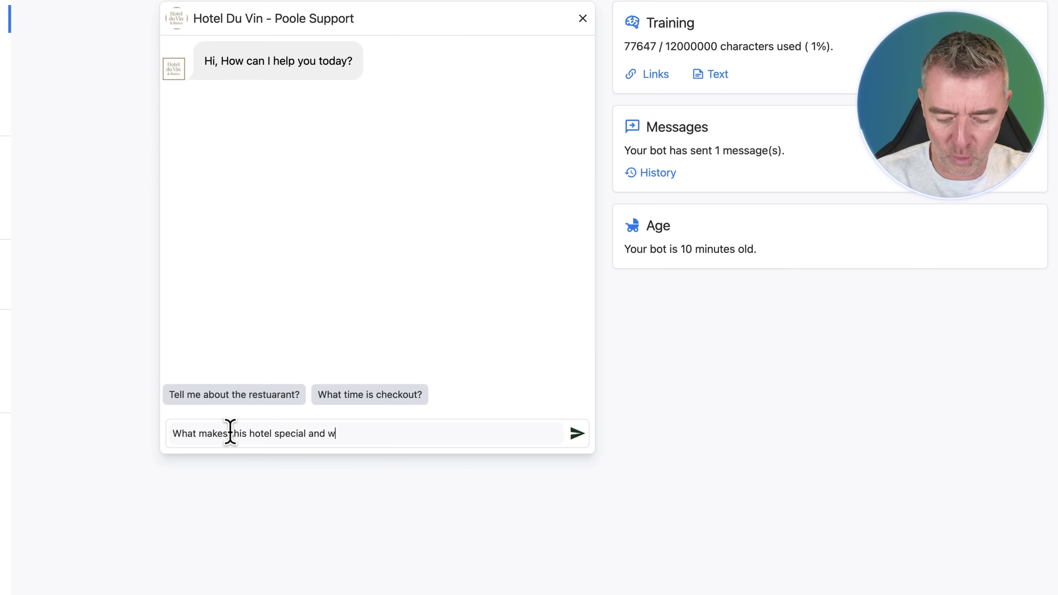
text(hy should I book?)
key(Return)
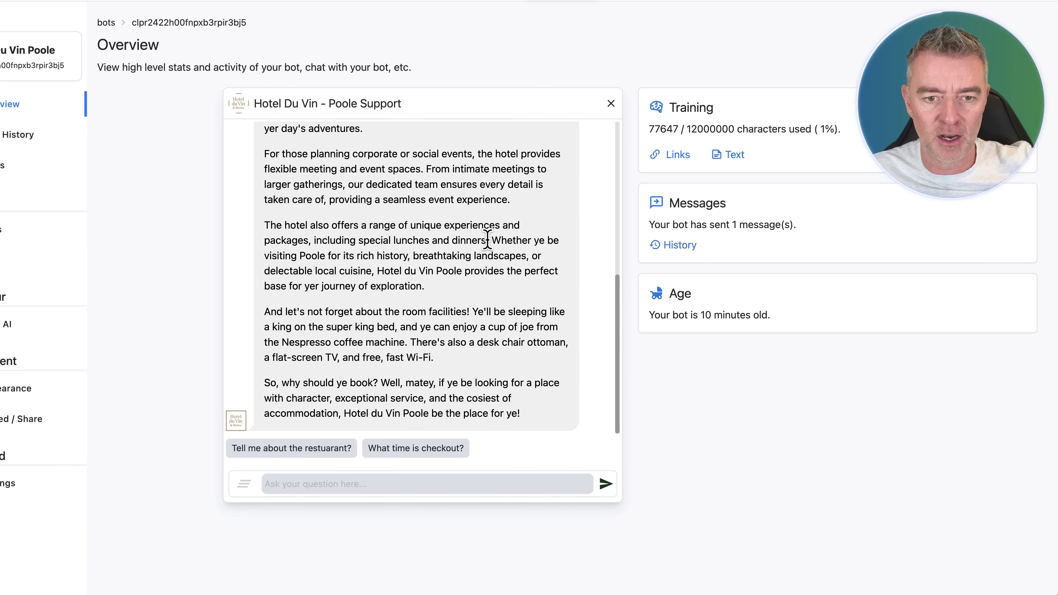
- Go to the FastBots.ai homepage, 'AI Powered Chatbots Trained On Your Data'
click(485, 267)
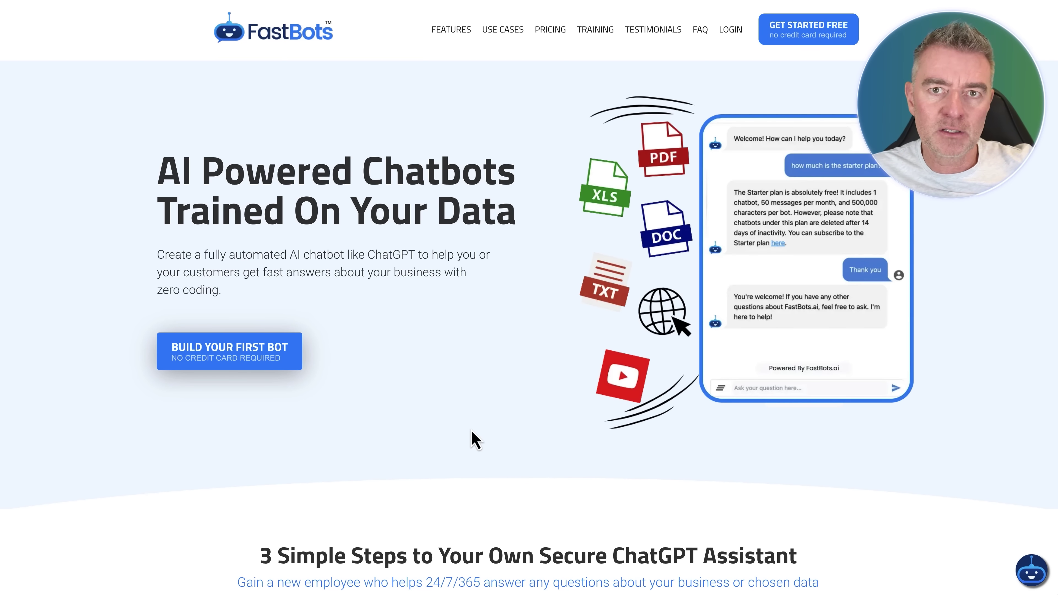
- Browse the pricing plans, Free $0 through Agency $299, highlighting Essential at $19
click(548, 31)
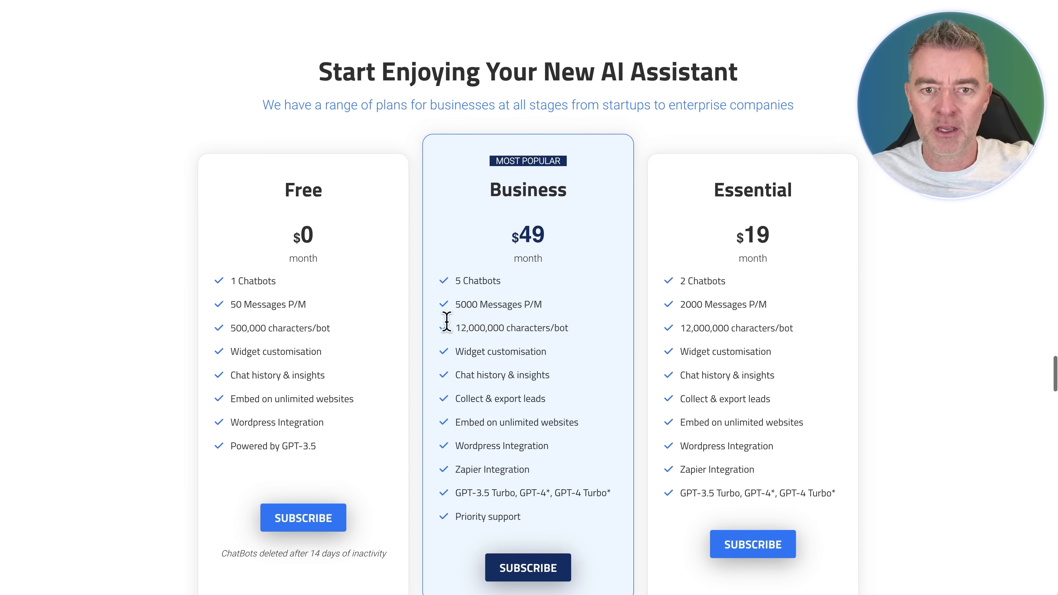
scroll(411, 296, down, 4)
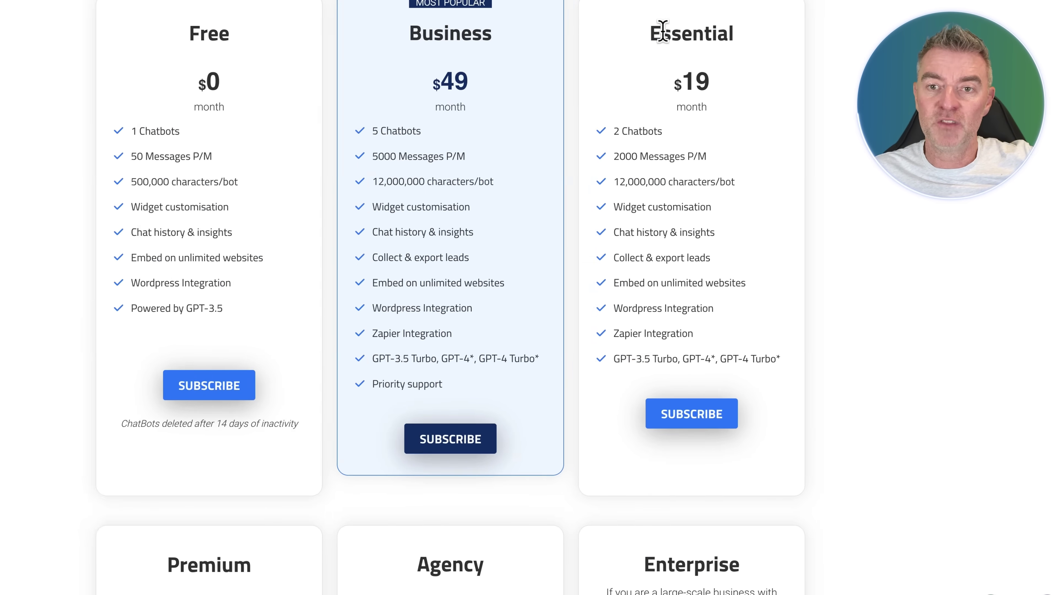
drag(663, 31, 721, 87)
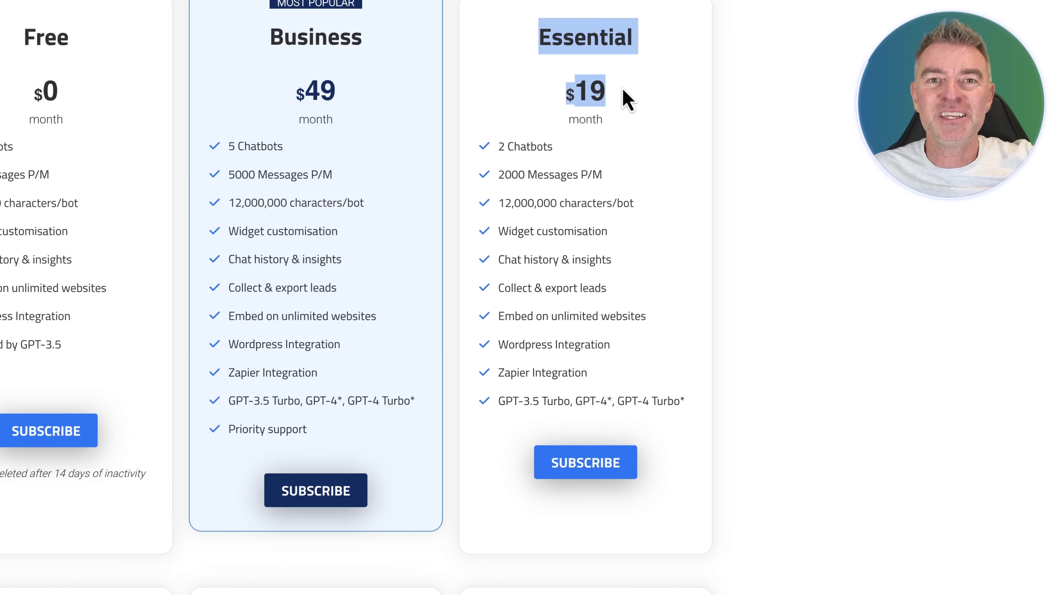
click(627, 100)
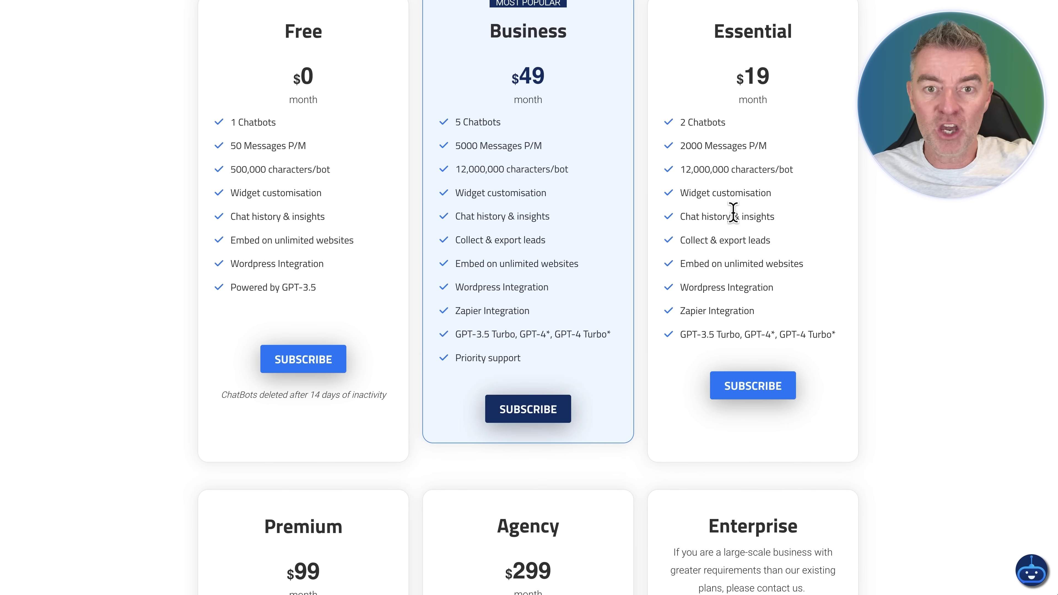
scroll(577, 338, down, 5)
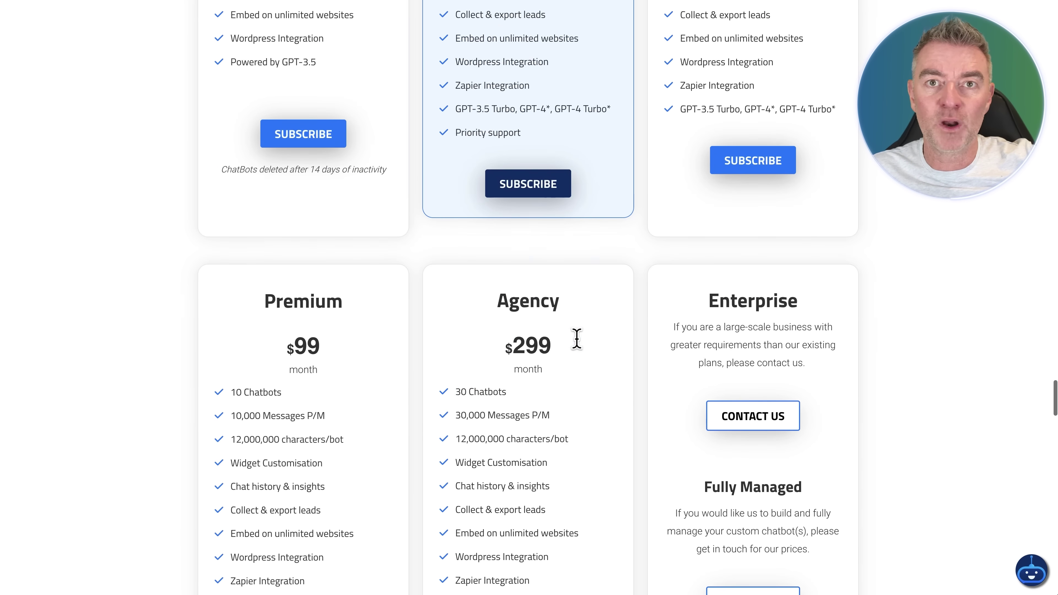
scroll(576, 340, down, 4)
scroll(576, 340, up, 14)
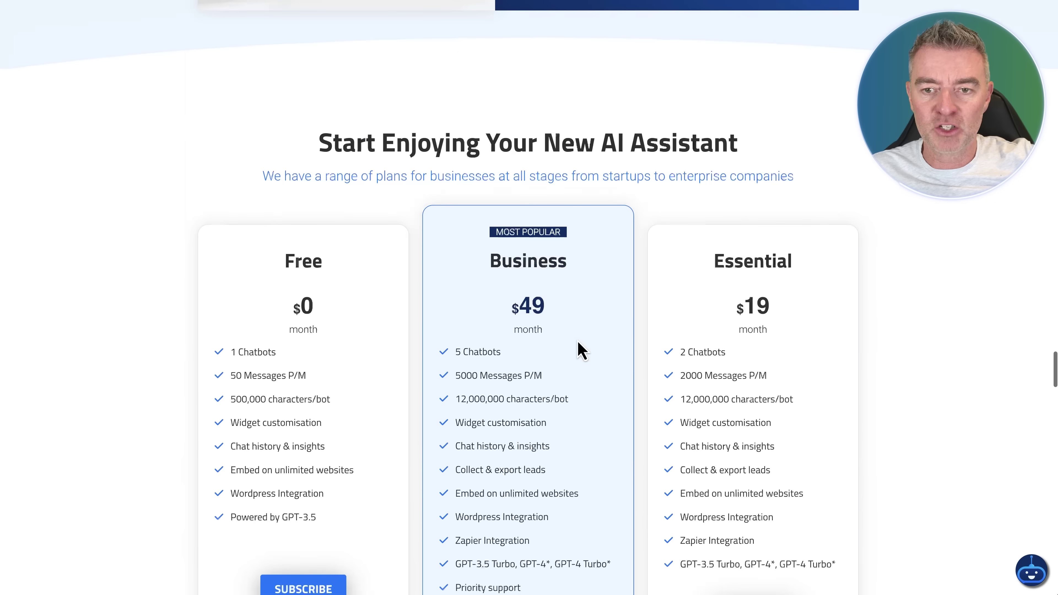
scroll(577, 340, down, 3)
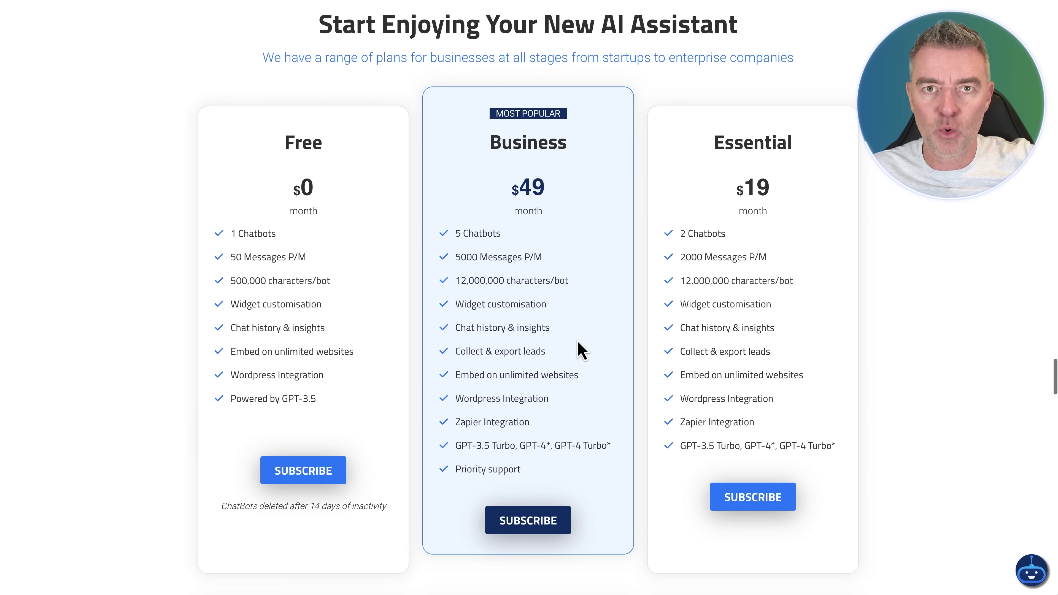